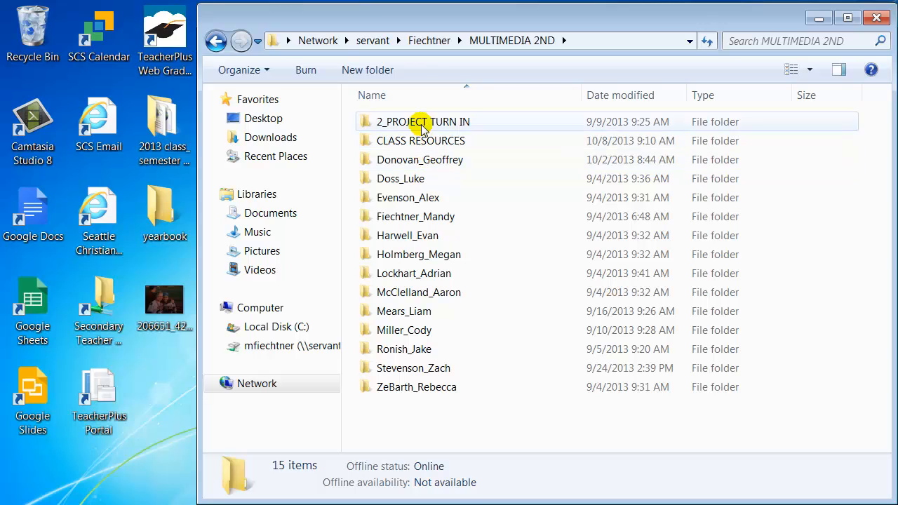
Browse through CLASS RESOURCES, Tutorials and Photoshop to the Pictures for Tutorial folder and copy the cross country Photoshop file.
{"action": "left_click", "coordinate": [393, 122]}
{"action": "double_click", "coordinate": [393, 141]}
{"action": "double_click", "coordinate": [393, 123]}
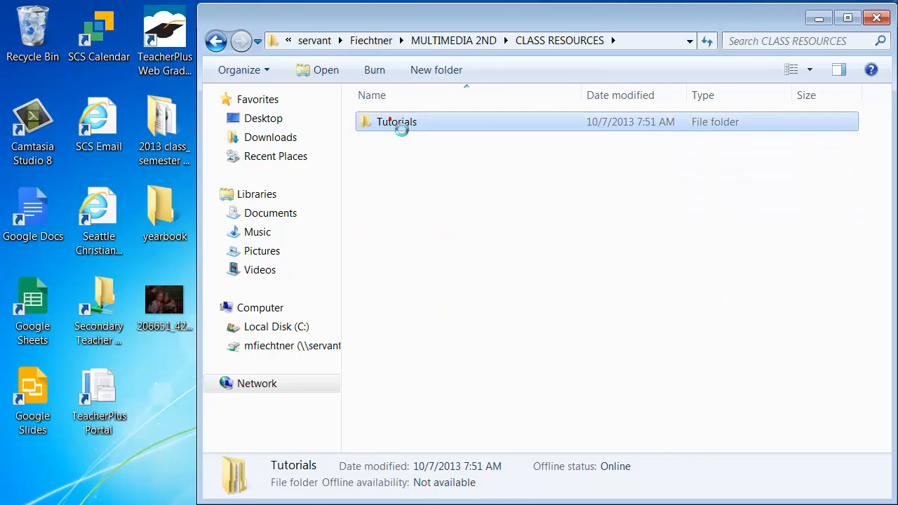
{"action": "double_click", "coordinate": [420, 178]}
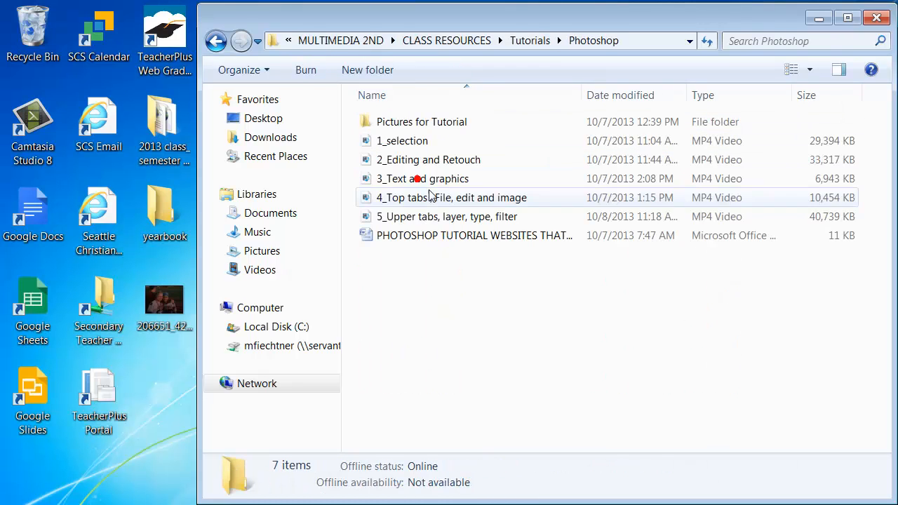
{"action": "double_click", "coordinate": [401, 122]}
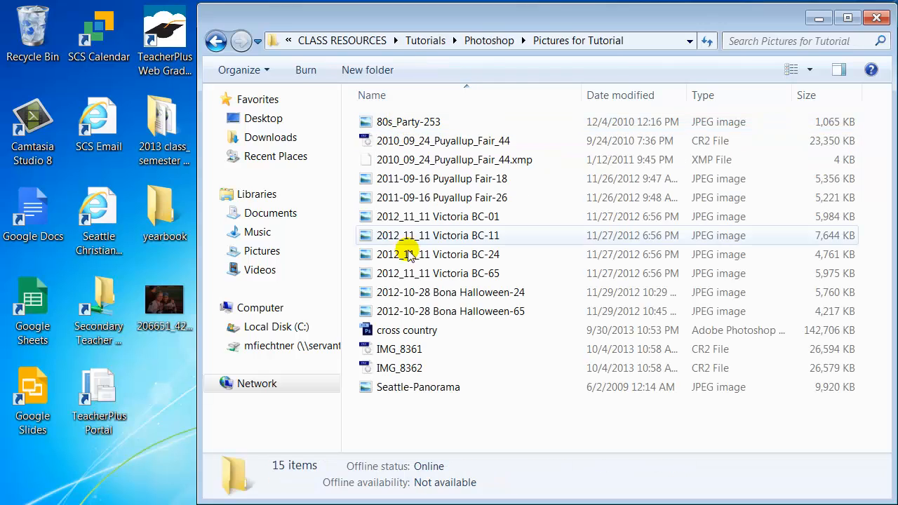
{"action": "right_click", "coordinate": [406, 335]}
{"action": "left_click", "coordinate": [452, 242]}
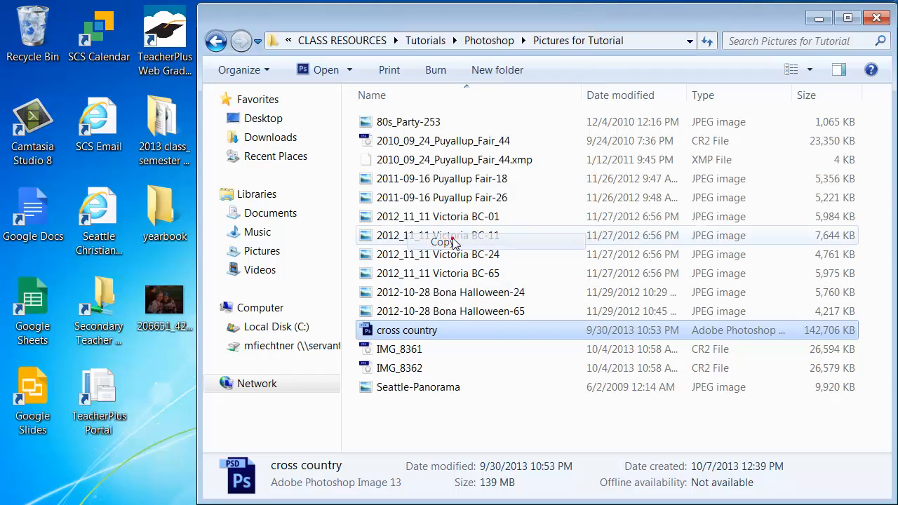
Return to MULTIMEDIA 2ND, browse to the Tutorials folder in the first listed student's project2 folder, and close the file window without pasting.
{"action": "left_click", "coordinate": [216, 41]}
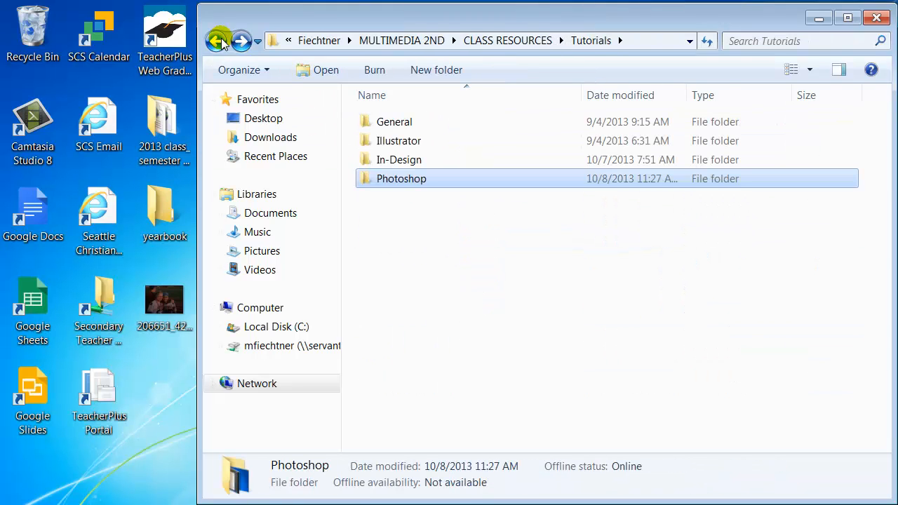
{"action": "left_click", "coordinate": [218, 42]}
{"action": "left_click", "coordinate": [218, 42]}
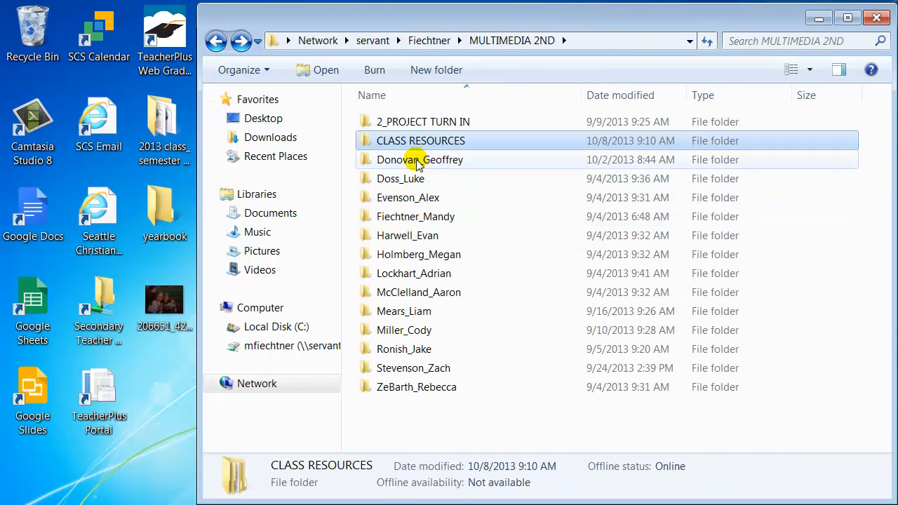
{"action": "double_click", "coordinate": [419, 160]}
{"action": "double_click", "coordinate": [409, 140]}
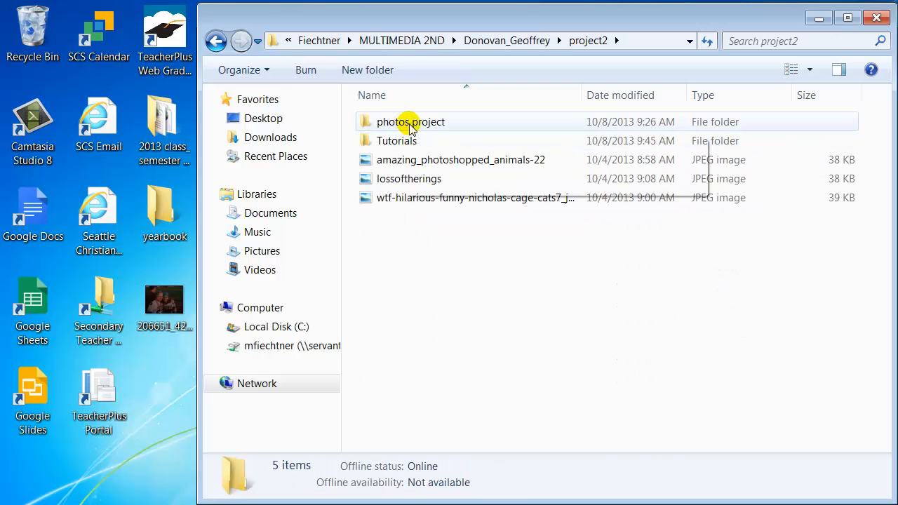
{"action": "double_click", "coordinate": [399, 140]}
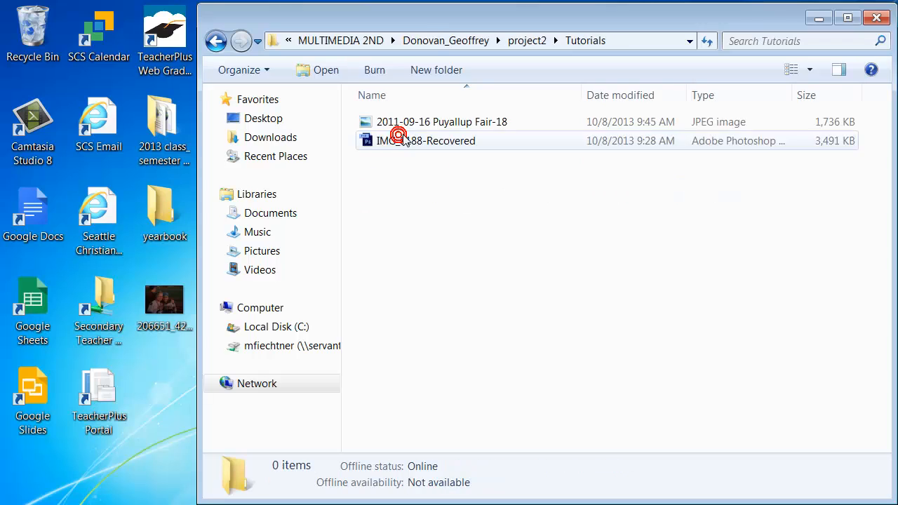
{"action": "right_click", "coordinate": [415, 172]}
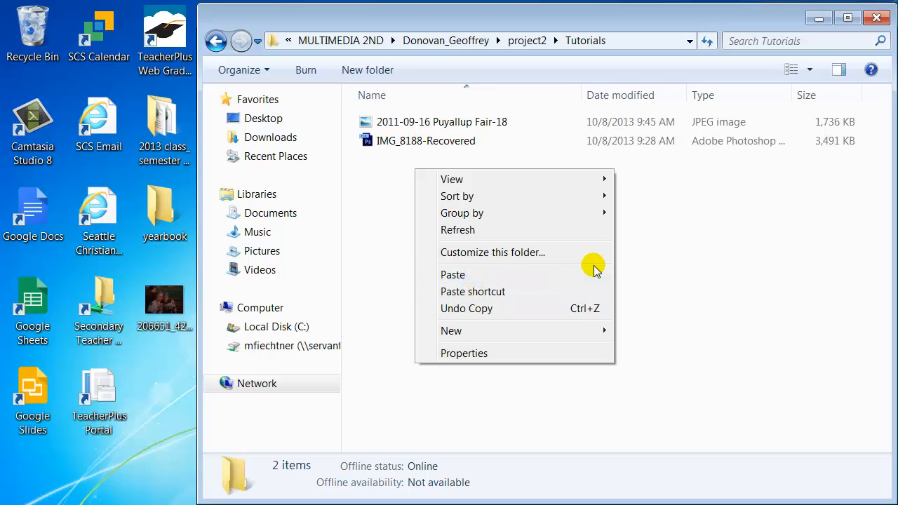
{"action": "left_click", "coordinate": [649, 243]}
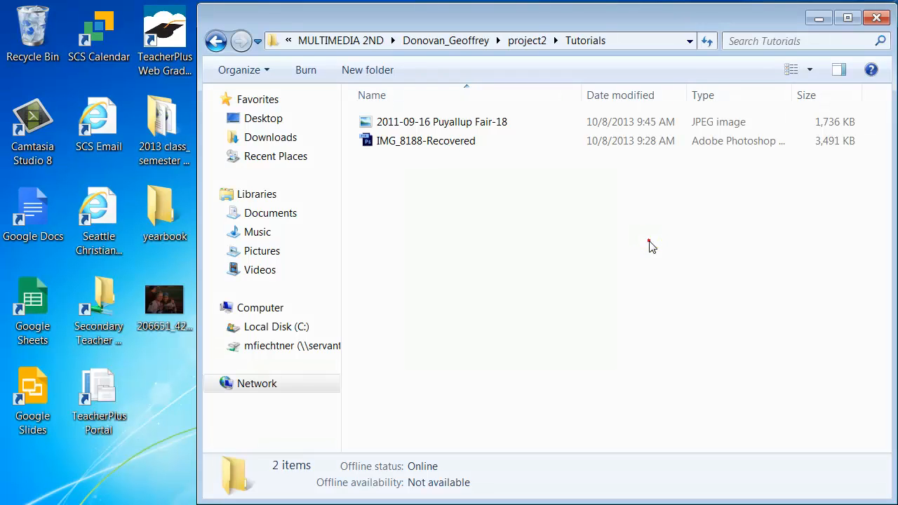
{"action": "left_click", "coordinate": [877, 19]}
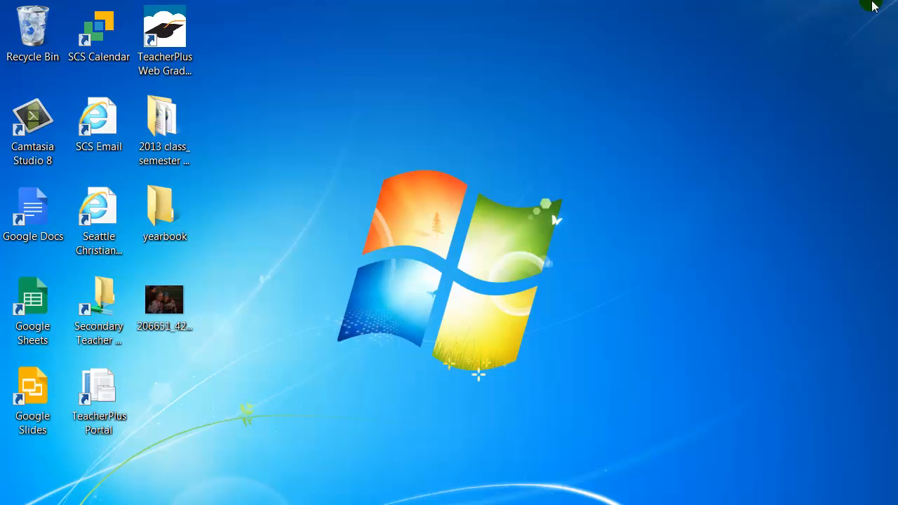
Switch to Photoshop and open the recent cross country.psd from the yearbook folder, accepting the missing fonts warning.
{"action": "left_click", "coordinate": [280, 494]}
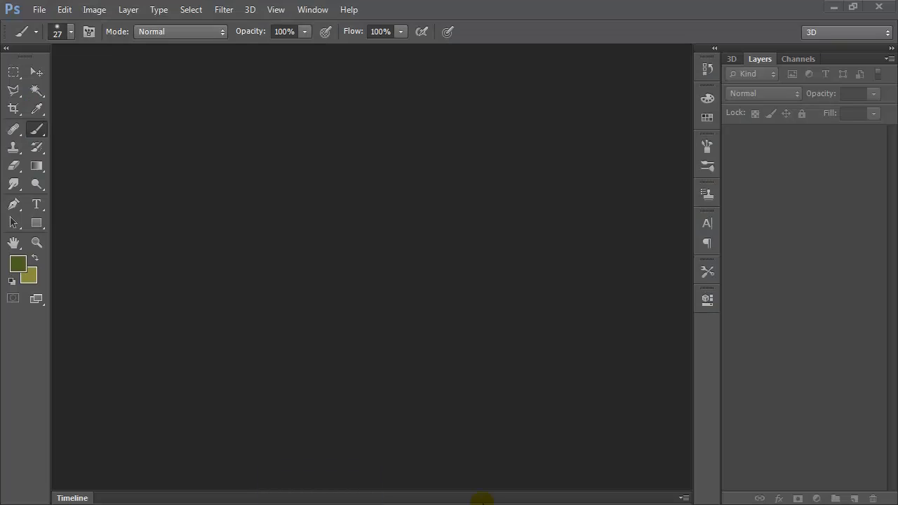
{"action": "left_click", "coordinate": [40, 10]}
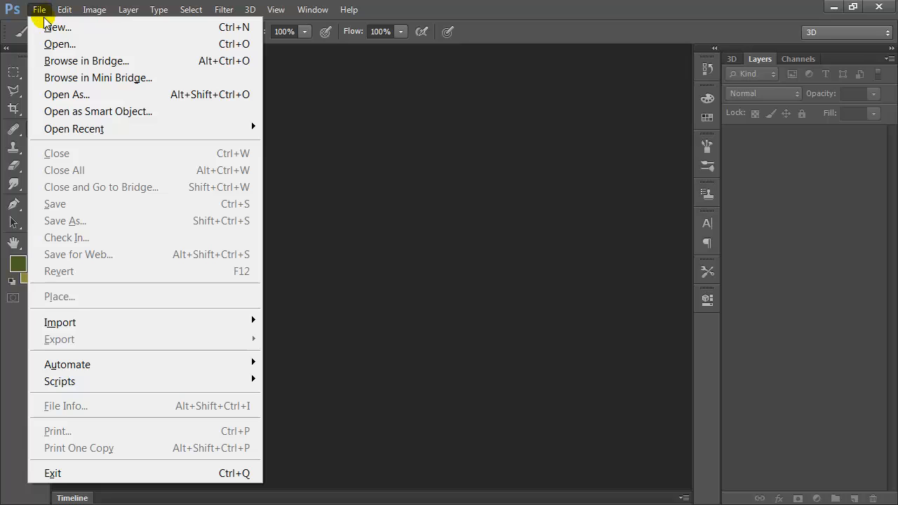
{"action": "mouse_move", "coordinate": [151, 130]}
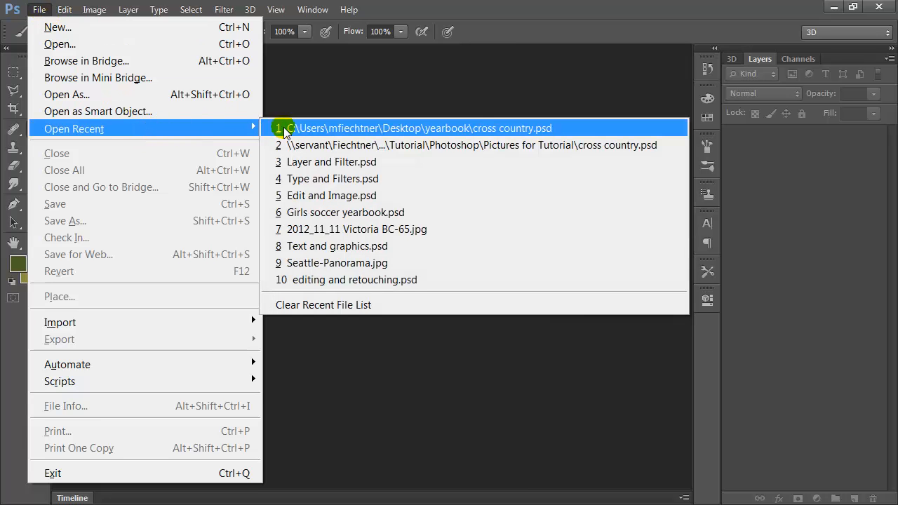
{"action": "left_click", "coordinate": [302, 129]}
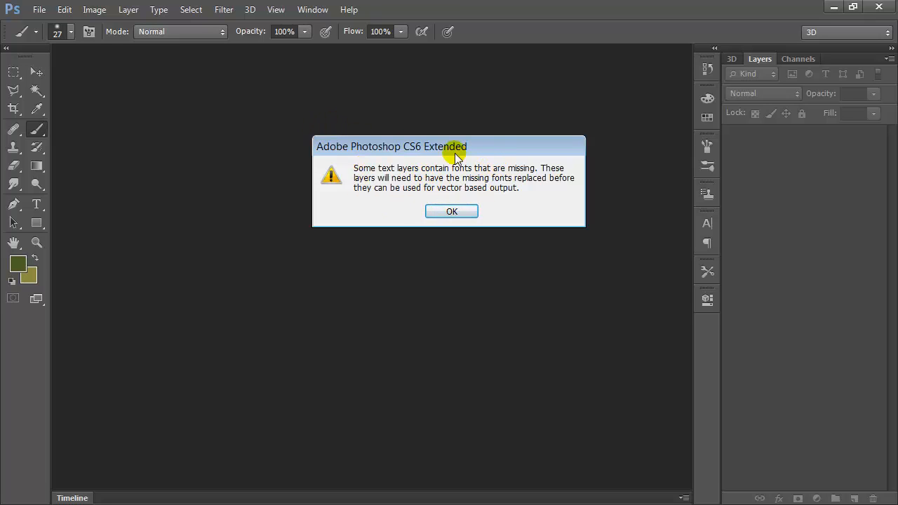
{"action": "left_click", "coordinate": [474, 213]}
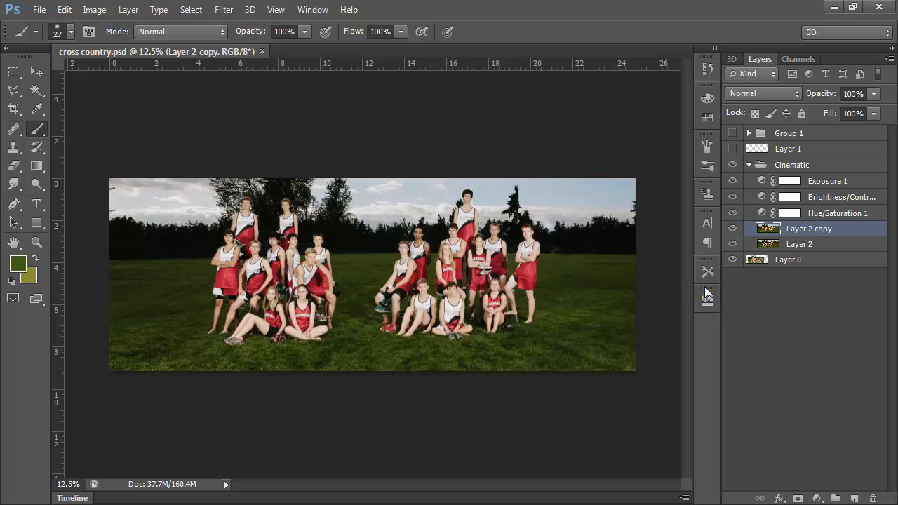
Collapse and re-expand the Cinematic layer group.
{"action": "mouse_move", "coordinate": [707, 293]}
{"action": "left_mouse_down"}
{"action": "mouse_move", "coordinate": [788, 49]}
{"action": "mouse_move", "coordinate": [702, 333]}
{"action": "mouse_move", "coordinate": [706, 294]}
{"action": "left_mouse_up"}
{"action": "left_click", "coordinate": [749, 165]}
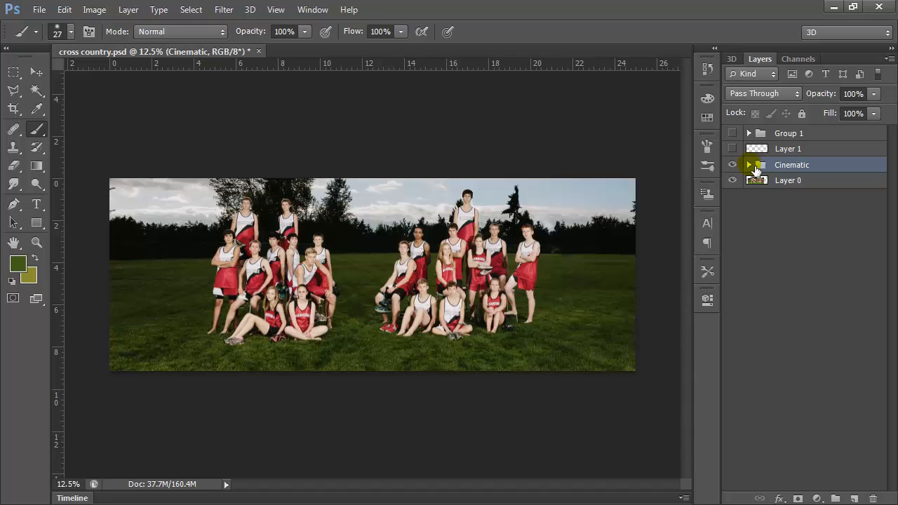
{"action": "left_click", "coordinate": [750, 166]}
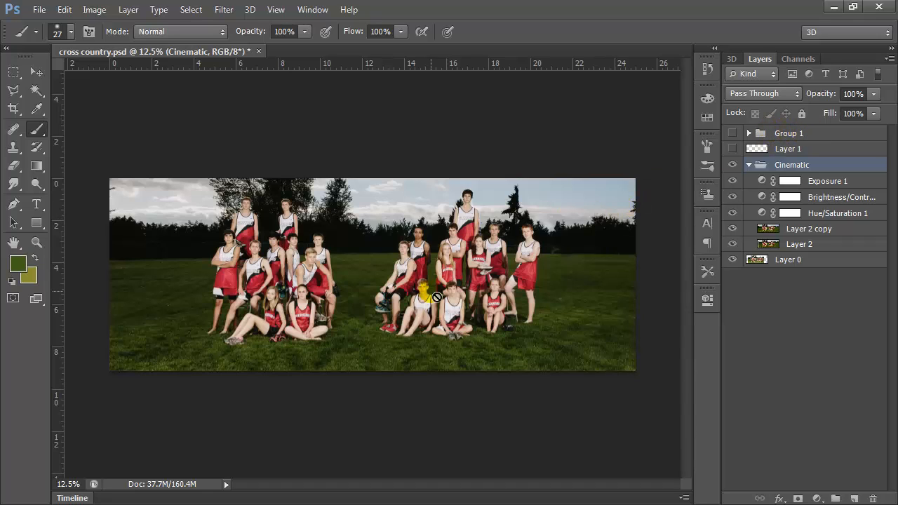
Toggle the visibility of Group 1, Layer 1 and the Cinematic group to compare their effects, leaving all three shown.
{"action": "left_click", "coordinate": [807, 134]}
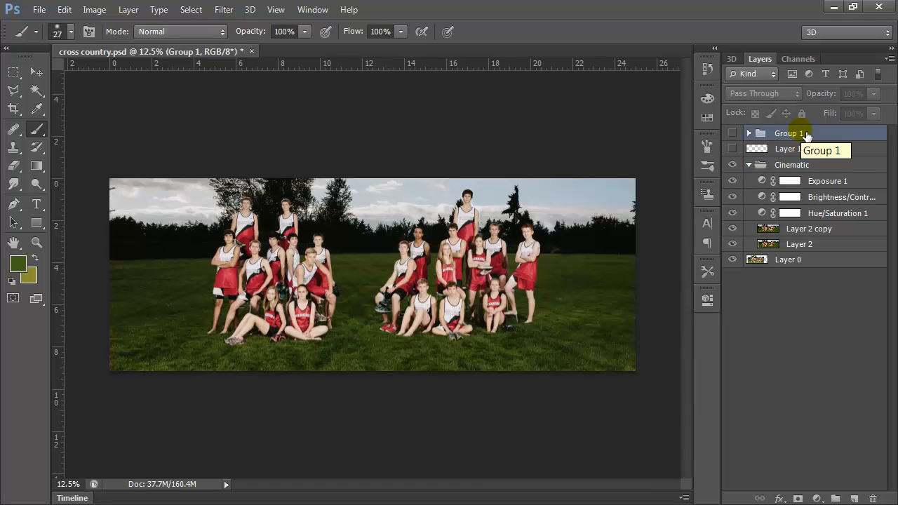
{"action": "left_click", "coordinate": [732, 134]}
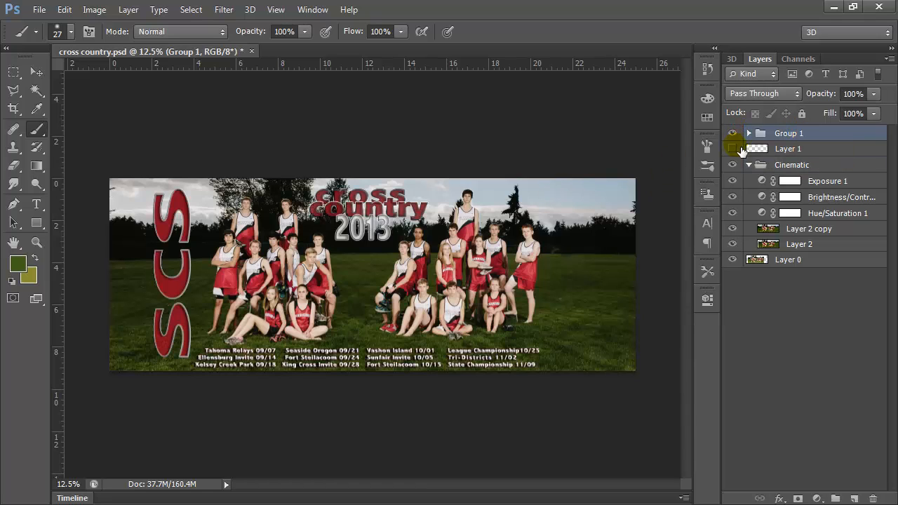
{"action": "left_click", "coordinate": [732, 133]}
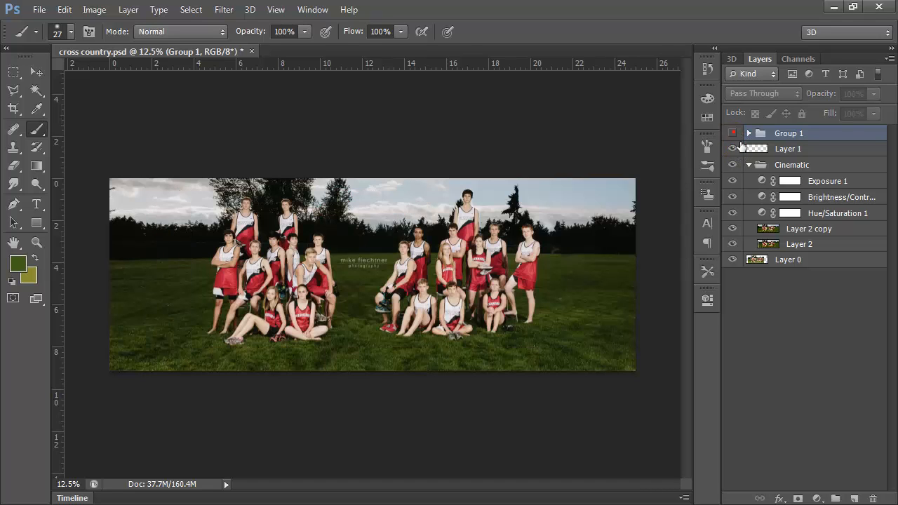
{"action": "left_click", "coordinate": [732, 148]}
{"action": "left_click", "coordinate": [733, 165]}
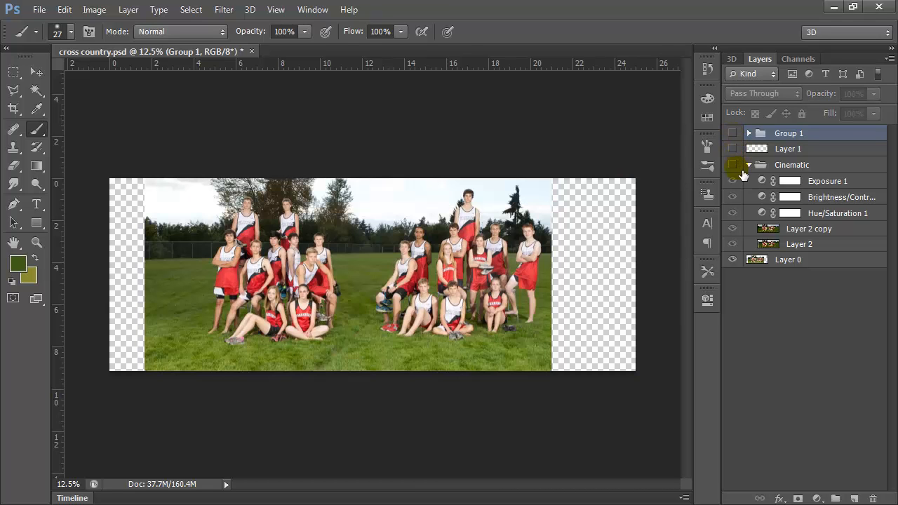
{"action": "left_click", "coordinate": [733, 166]}
{"action": "left_click", "coordinate": [733, 147]}
{"action": "left_click", "coordinate": [732, 131]}
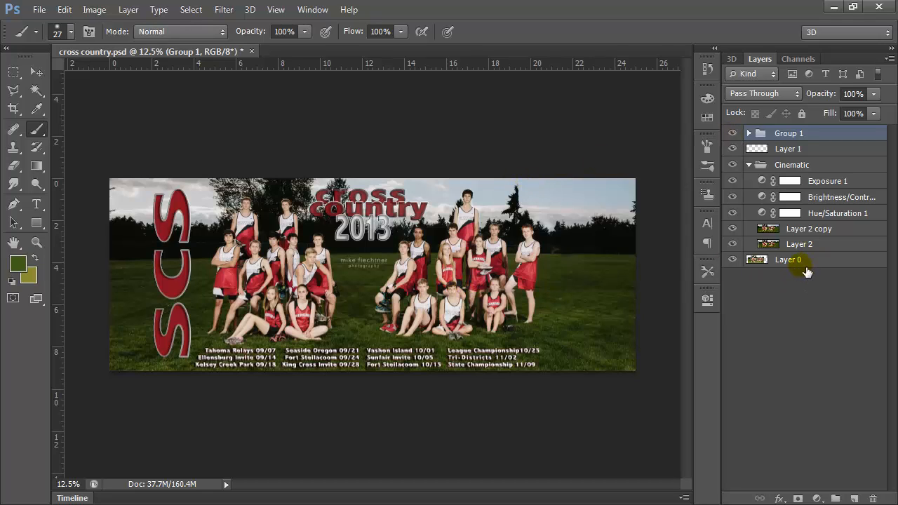
Move Layer 0 up into Group 1 and Layer 1 above that group, hiding and reshowing Layer 1 to check it.
{"action": "left_click_drag", "start_coordinate": [811, 265], "coordinate": [804, 140]}
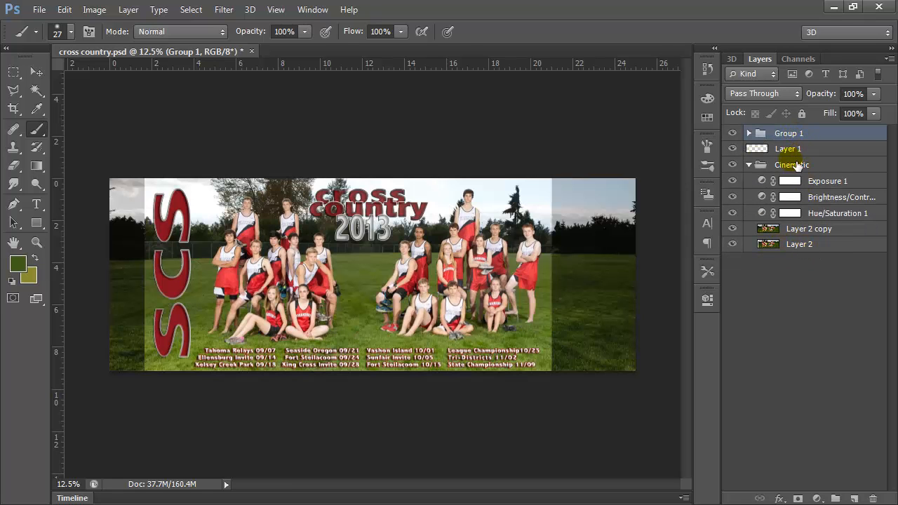
{"action": "mouse_move", "coordinate": [796, 154]}
{"action": "left_mouse_down"}
{"action": "mouse_move", "coordinate": [802, 136]}
{"action": "mouse_move", "coordinate": [809, 165]}
{"action": "mouse_move", "coordinate": [797, 154]}
{"action": "left_mouse_up"}
{"action": "key", "text": "ctrl+z"}
{"action": "key", "text": "ctrl+z"}
{"action": "left_click", "coordinate": [777, 133]}
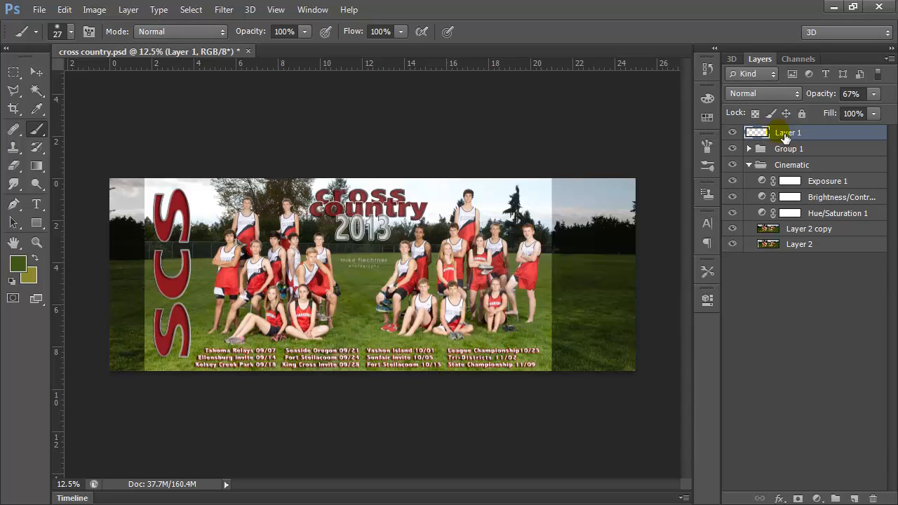
{"action": "left_click", "coordinate": [735, 131]}
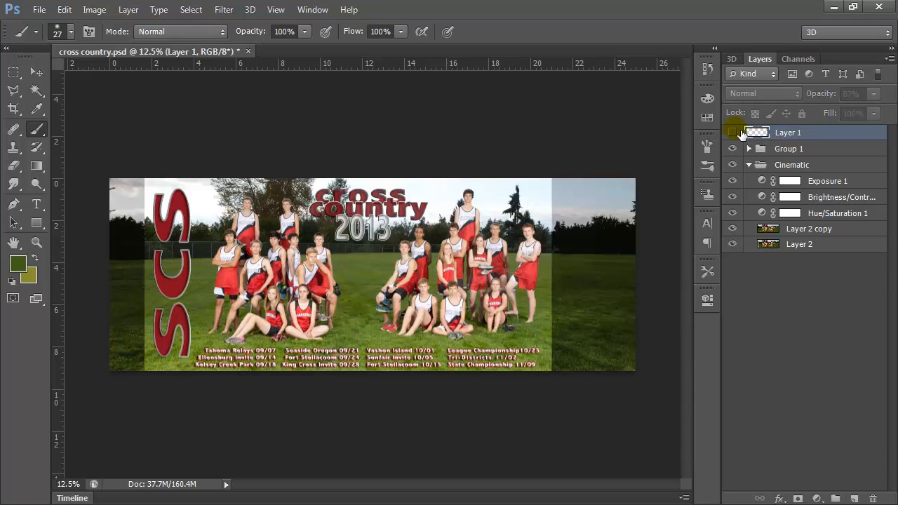
{"action": "left_click", "coordinate": [735, 131]}
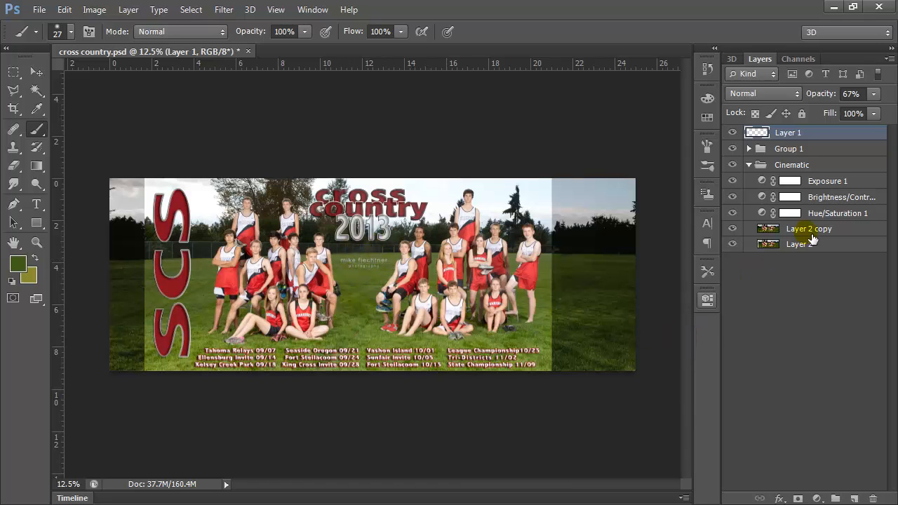
Move Layer 2 copy to the top and down to the bottom of the layer stack, and put Layer 1 back beneath Group 1.
{"action": "left_click_drag", "start_coordinate": [816, 234], "coordinate": [811, 134]}
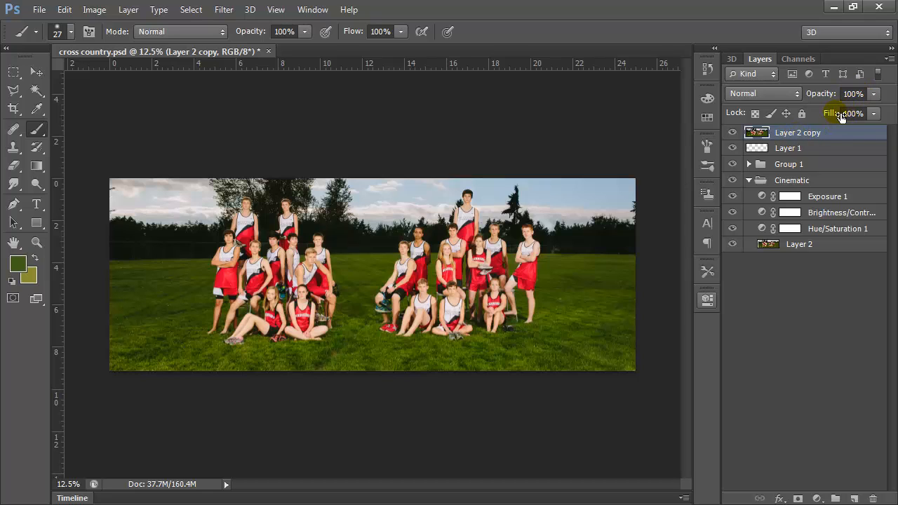
{"action": "left_click_drag", "start_coordinate": [831, 132], "coordinate": [826, 259]}
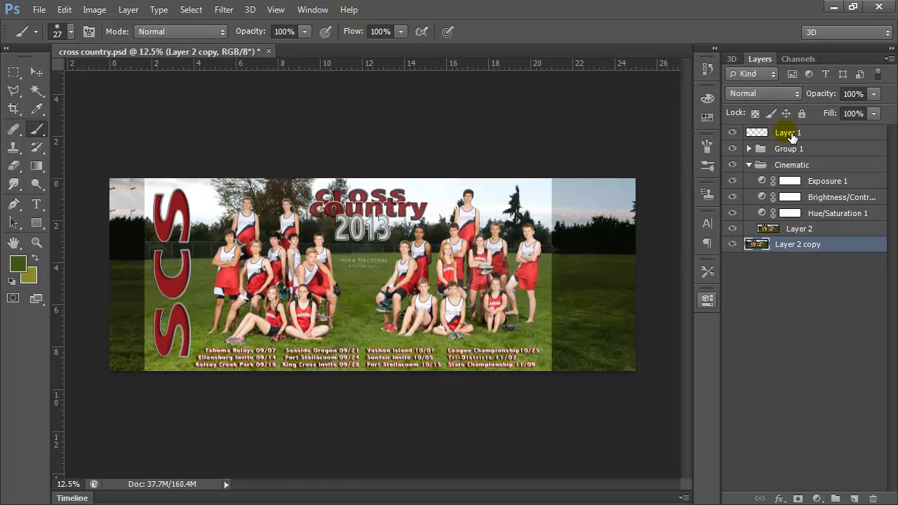
{"action": "mouse_move", "coordinate": [792, 138]}
{"action": "left_mouse_down"}
{"action": "mouse_move", "coordinate": [788, 154]}
{"action": "mouse_move", "coordinate": [778, 148]}
{"action": "left_mouse_up"}
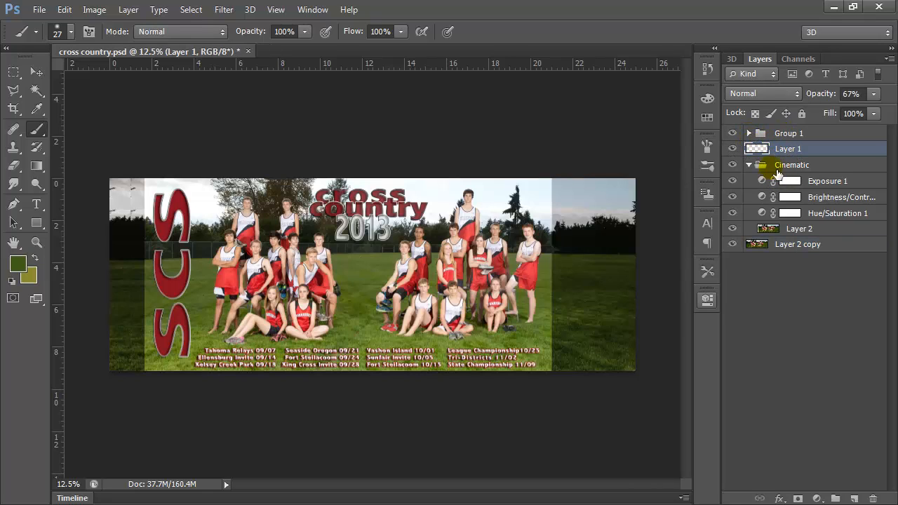
Expand Group 1, move Layer 0 out of it to the bottom of the layer stack, and select Layer 2 copy.
{"action": "left_click", "coordinate": [749, 134]}
{"action": "left_click_drag", "start_coordinate": [888, 176], "coordinate": [891, 426]}
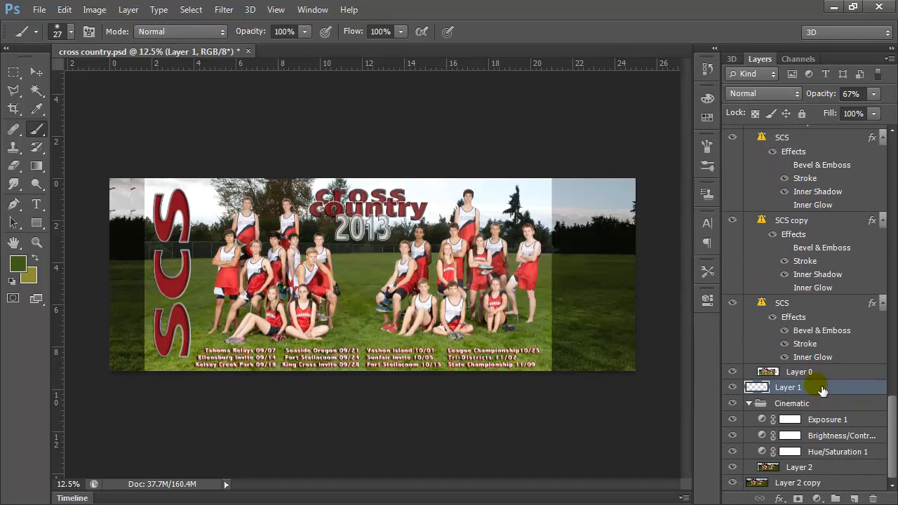
{"action": "left_click_drag", "start_coordinate": [795, 377], "coordinate": [800, 469]}
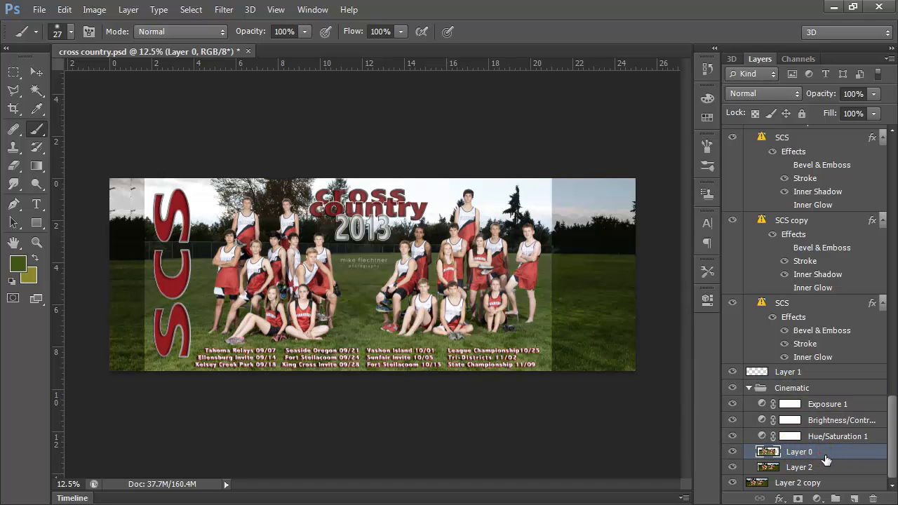
{"action": "left_click_drag", "start_coordinate": [827, 460], "coordinate": [769, 480]}
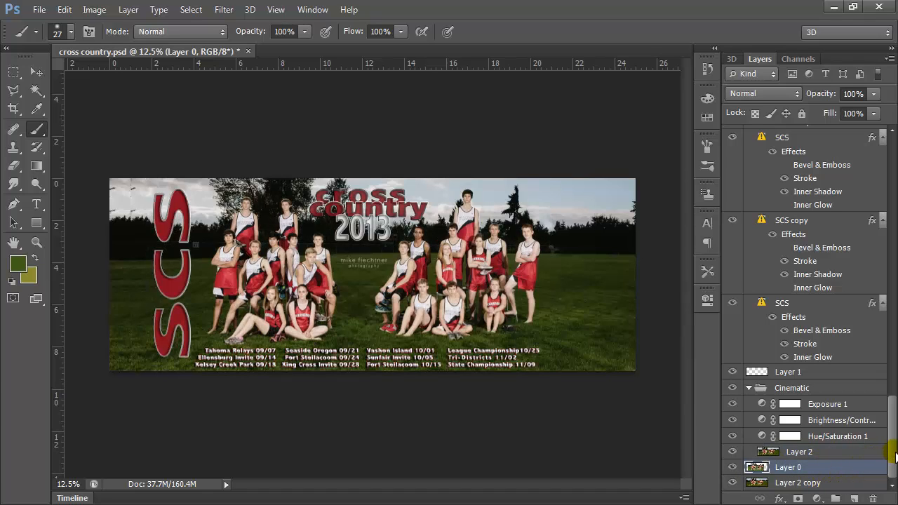
{"action": "left_click_drag", "start_coordinate": [827, 468], "coordinate": [825, 492]}
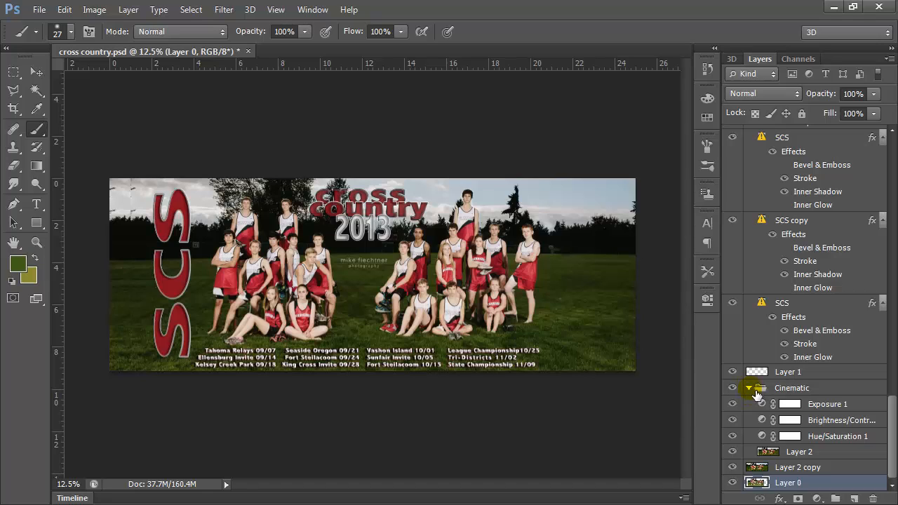
{"action": "left_click", "coordinate": [798, 469]}
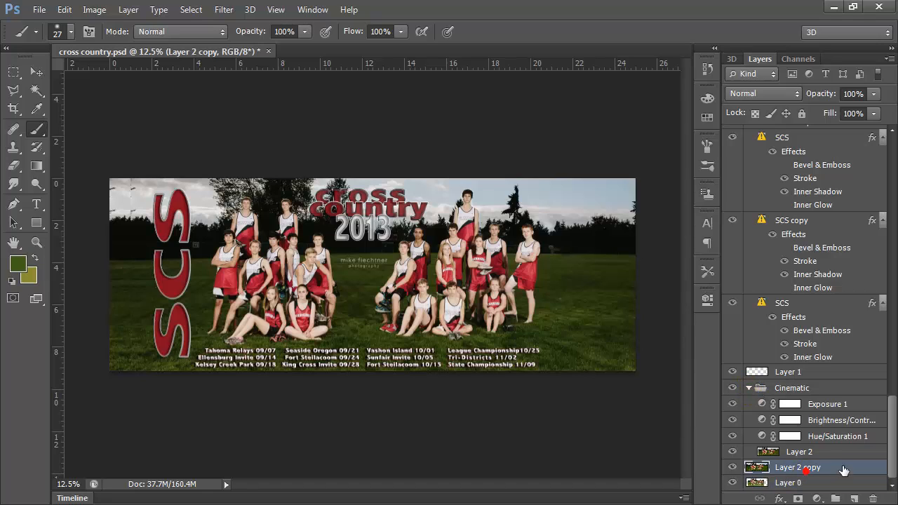
Collapse the Cinematic group and Group 1, and deselect all layers.
{"action": "left_click", "coordinate": [749, 388]}
{"action": "left_click_drag", "start_coordinate": [893, 423], "coordinate": [893, 165]}
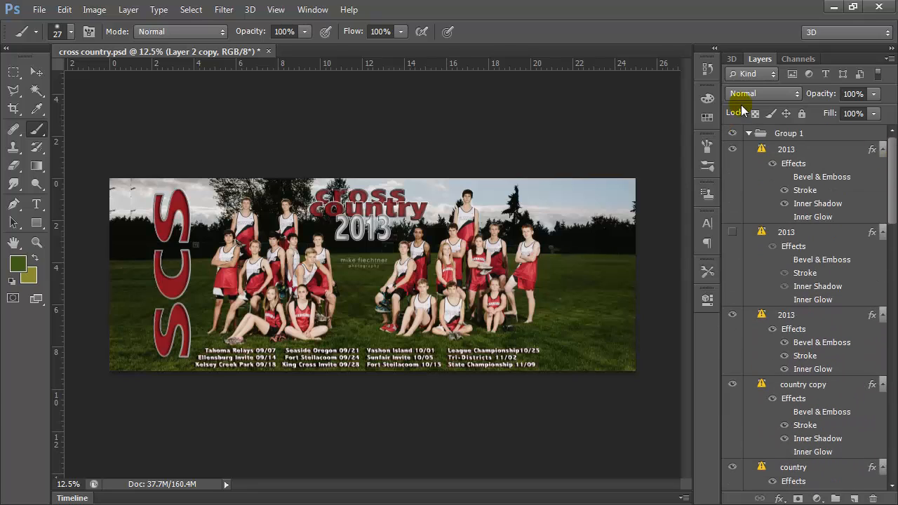
{"action": "left_click", "coordinate": [749, 133]}
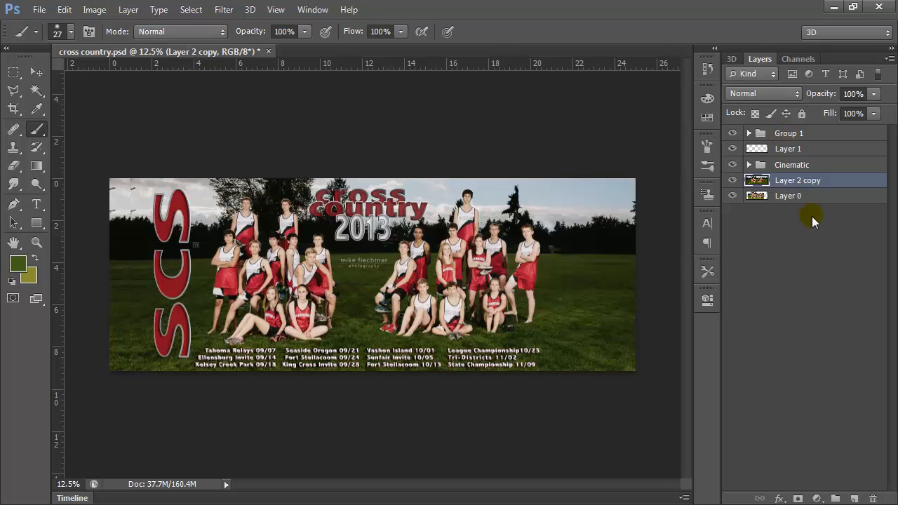
{"action": "left_click", "coordinate": [785, 218]}
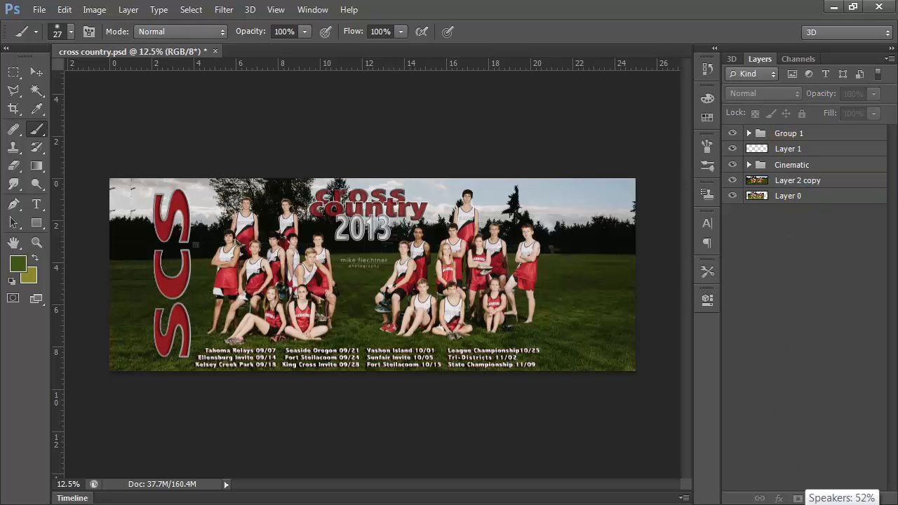
Put Layer 2 copy and Layer 0 into a new group and move that collapsed group to the bottom of the layer stack.
{"action": "left_click", "coordinate": [841, 500]}
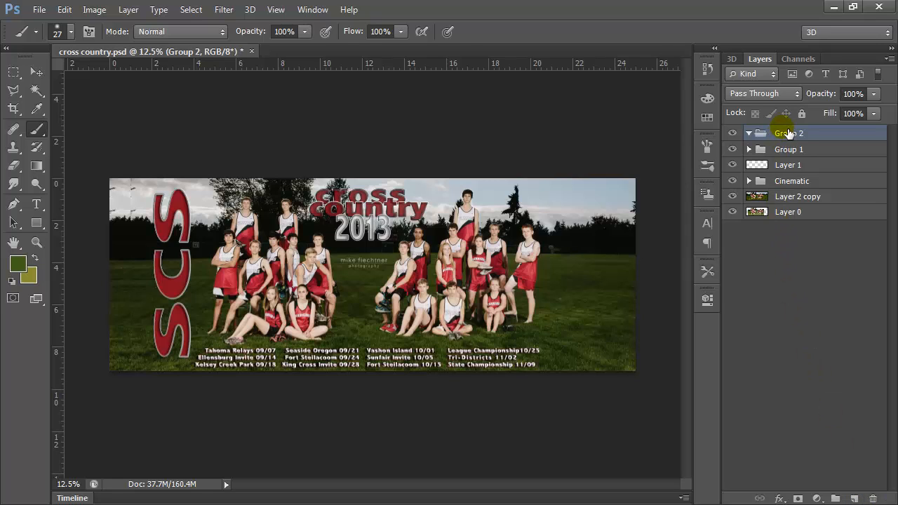
{"action": "left_click_drag", "start_coordinate": [789, 200], "coordinate": [783, 139]}
{"action": "left_click_drag", "start_coordinate": [798, 213], "coordinate": [786, 140]}
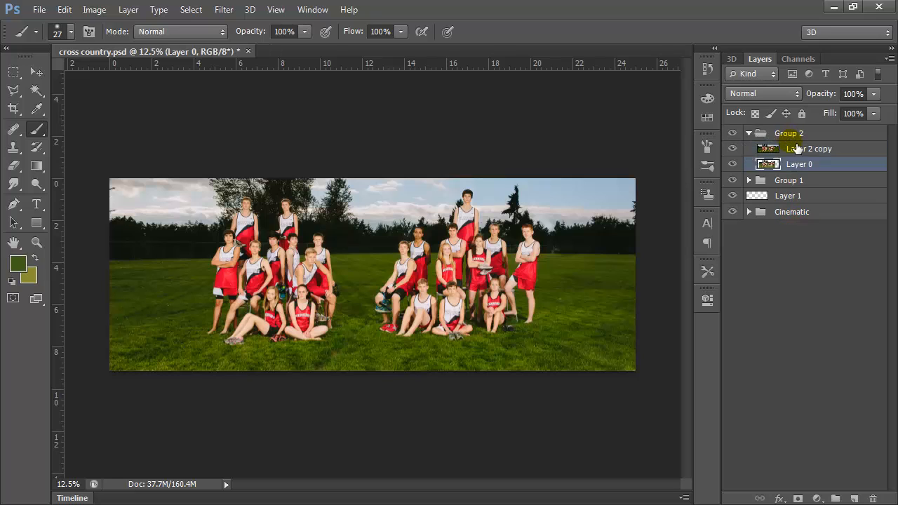
{"action": "left_click", "coordinate": [750, 134]}
{"action": "left_click_drag", "start_coordinate": [788, 132], "coordinate": [798, 190]}
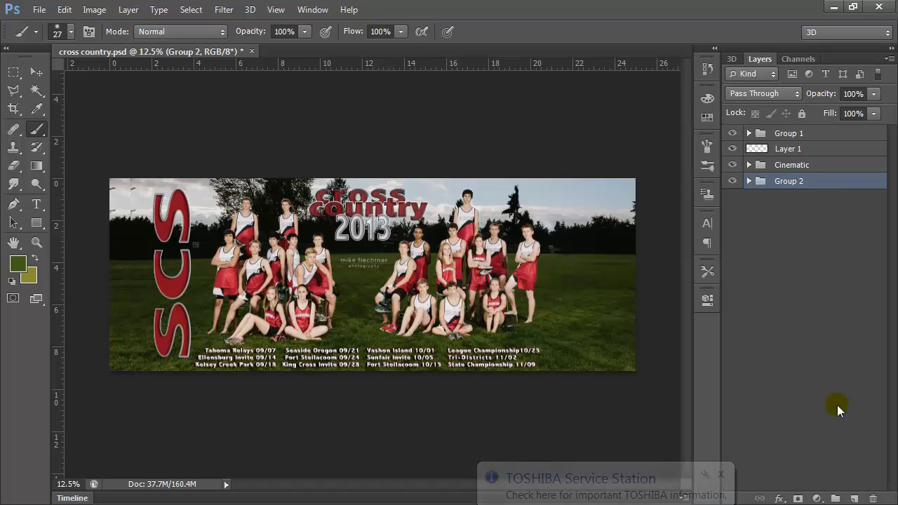
Add a new empty layer and move it beneath Group 2 at the bottom of the stack.
{"action": "left_click", "coordinate": [855, 498]}
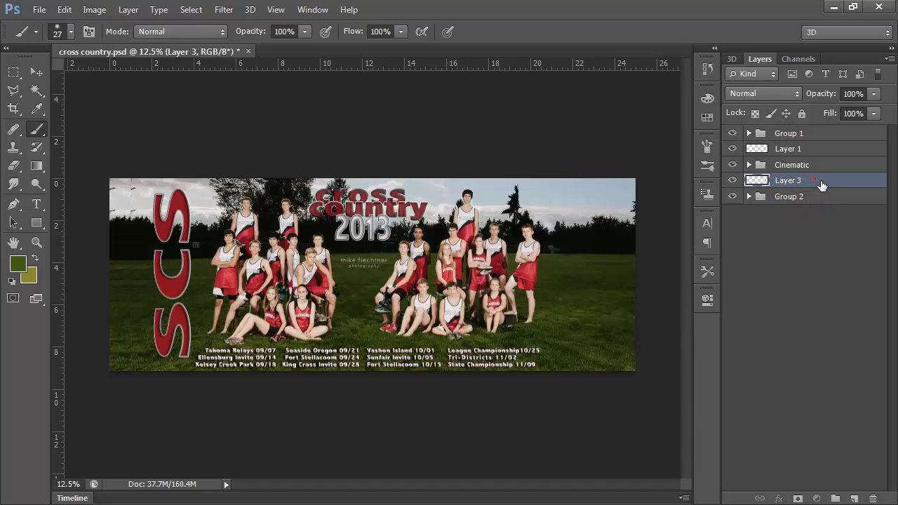
{"action": "left_click_drag", "start_coordinate": [822, 181], "coordinate": [826, 212]}
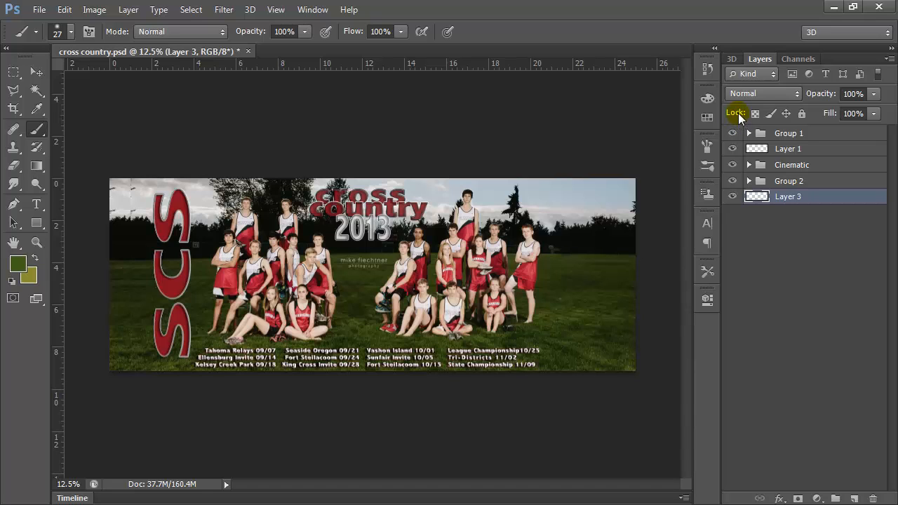
Undo the new layer, the new group and the earlier layer moves, back to the original stack with Layer 2 copy inside Cinematic.
{"action": "key", "text": "ctrl+]"}
{"action": "key", "text": "ctrl+alt+z"}
{"action": "key", "text": "ctrl+alt+z"}
{"action": "key", "text": "ctrl+alt+z"}
{"action": "key", "text": "ctrl+alt+z"}
{"action": "key", "text": "ctrl+alt+z"}
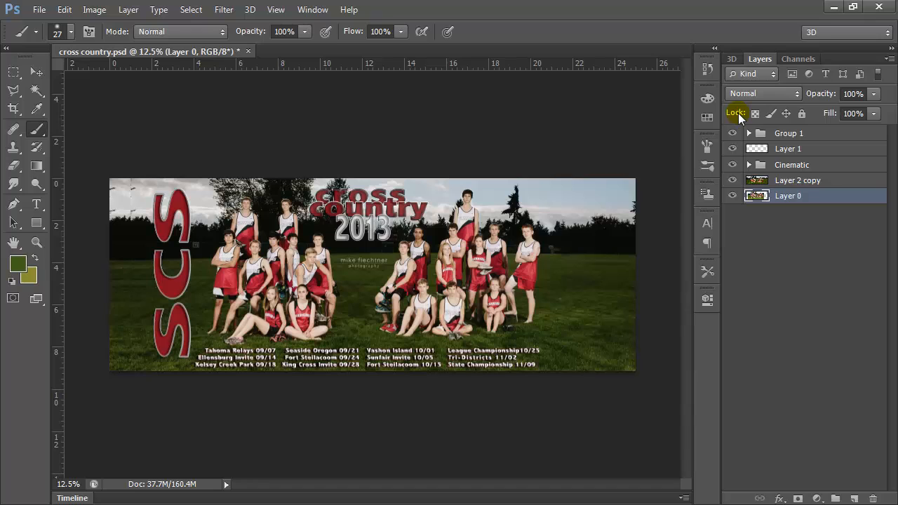
{"action": "key", "text": "ctrl+alt+z"}
{"action": "key", "text": "ctrl+alt+z"}
{"action": "key", "text": "ctrl+alt+z"}
{"action": "key", "text": "ctrl+alt+z"}
{"action": "key", "text": "ctrl+alt+z"}
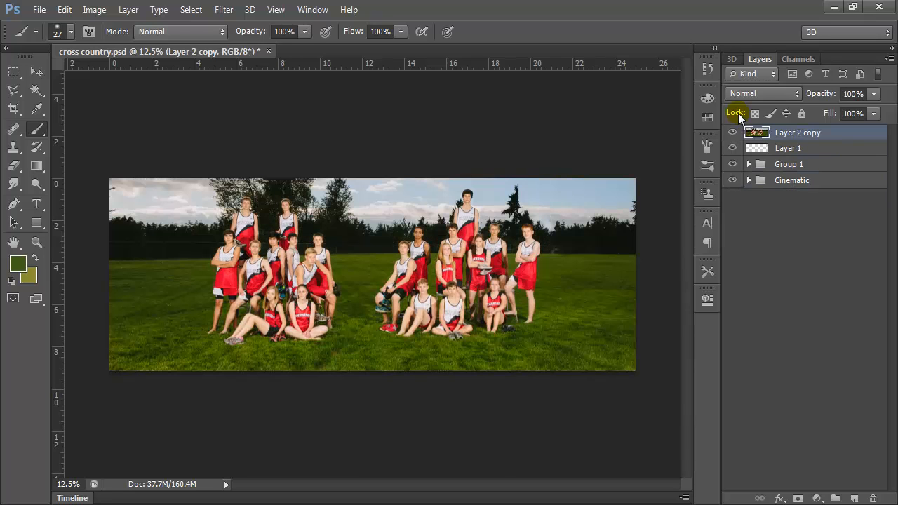
{"action": "key", "text": "ctrl+alt+z"}
{"action": "key", "text": "ctrl+alt+z"}
{"action": "key", "text": "ctrl+alt+z"}
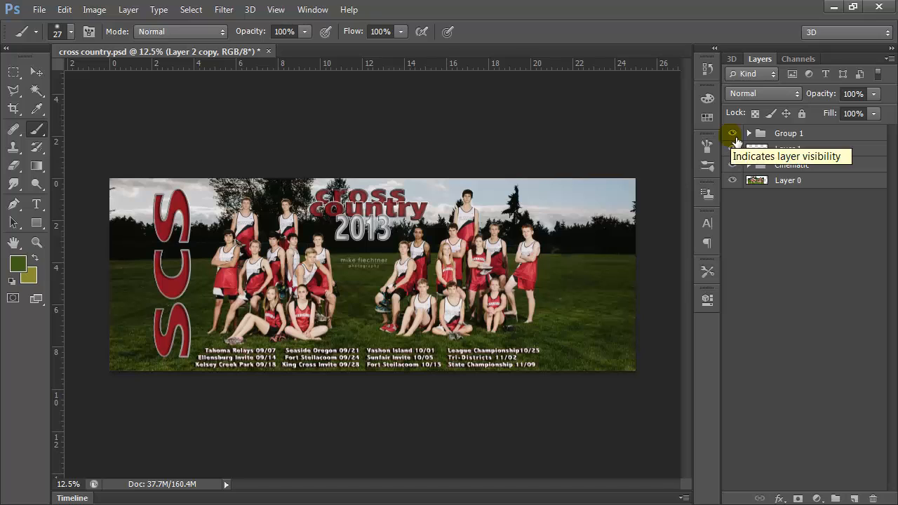
Hide Group 1 and Layer 1 and show both again to compare the image without them.
{"action": "left_click", "coordinate": [734, 135]}
{"action": "left_click", "coordinate": [733, 148]}
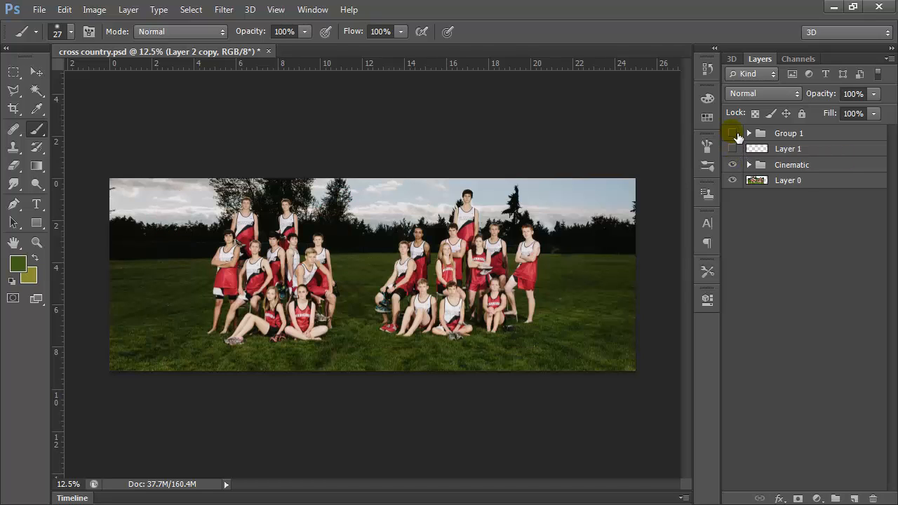
{"action": "left_click", "coordinate": [733, 133]}
{"action": "left_click", "coordinate": [733, 148]}
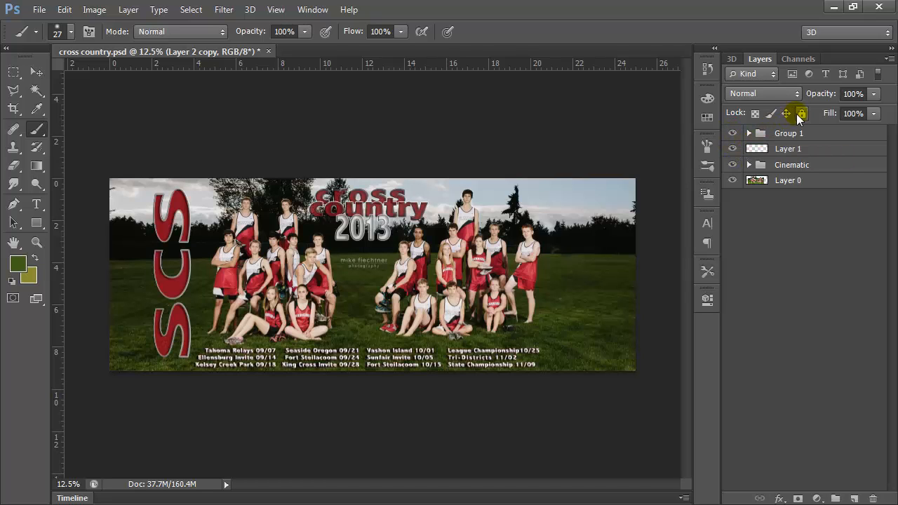
Lock all of Group 1, try to paint on the image with the Brush tool, and unlock the group again.
{"action": "left_click", "coordinate": [804, 136]}
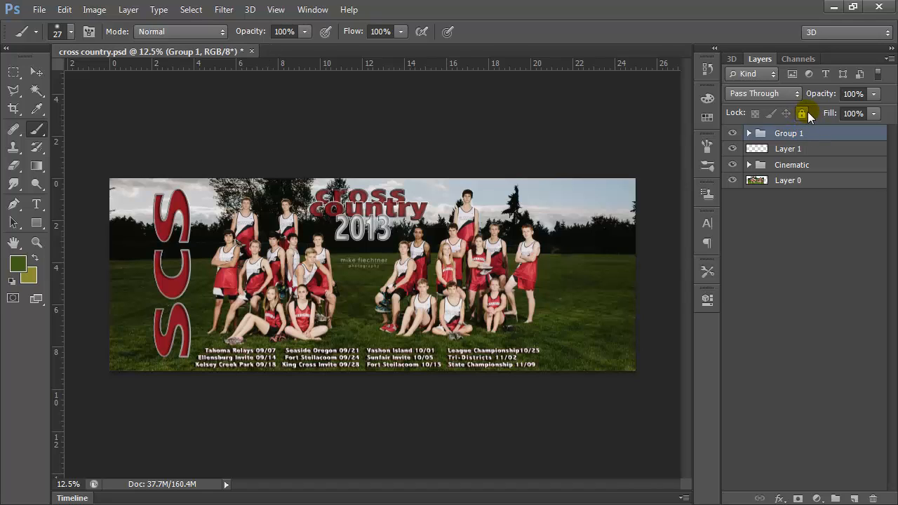
{"action": "left_click", "coordinate": [803, 114]}
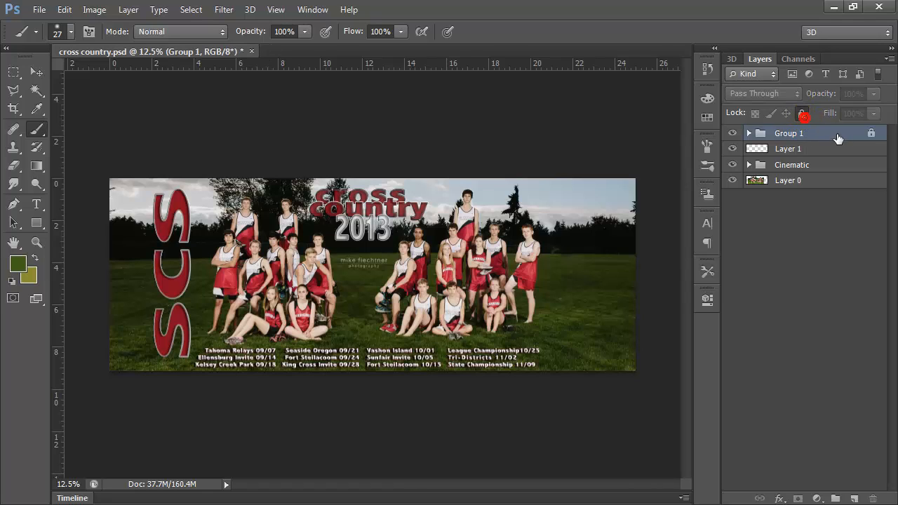
{"action": "left_click", "coordinate": [602, 217]}
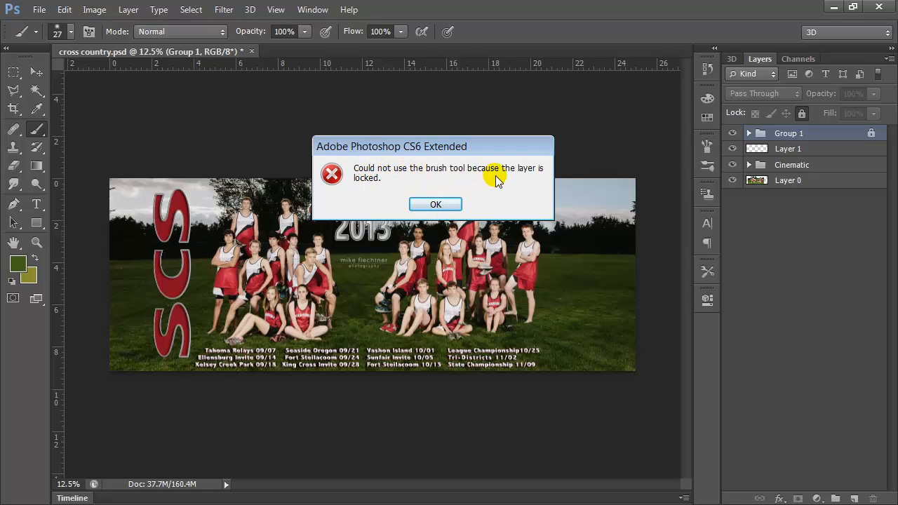
{"action": "left_click", "coordinate": [447, 204]}
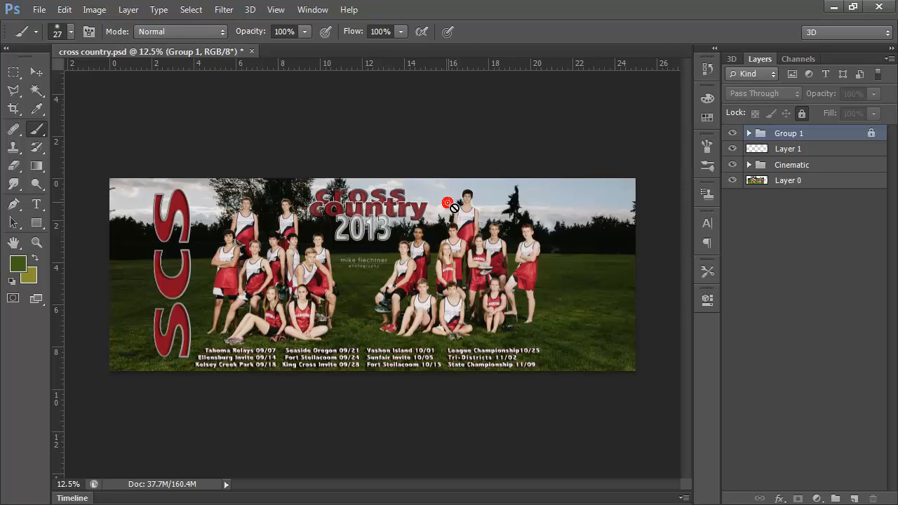
{"action": "left_click", "coordinate": [802, 113]}
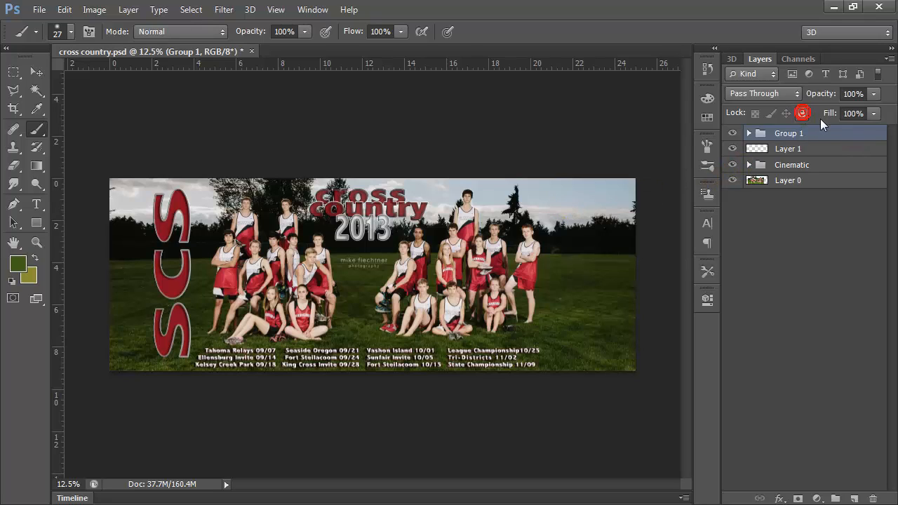
Hide and reshow the Cinematic group to compare its effect, and expand it to list its layers.
{"action": "left_click", "coordinate": [738, 166]}
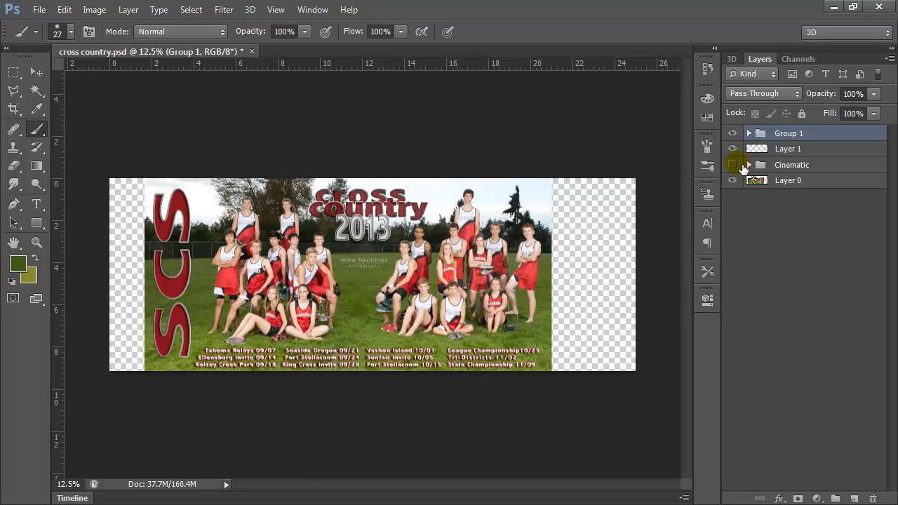
{"action": "left_click", "coordinate": [742, 166]}
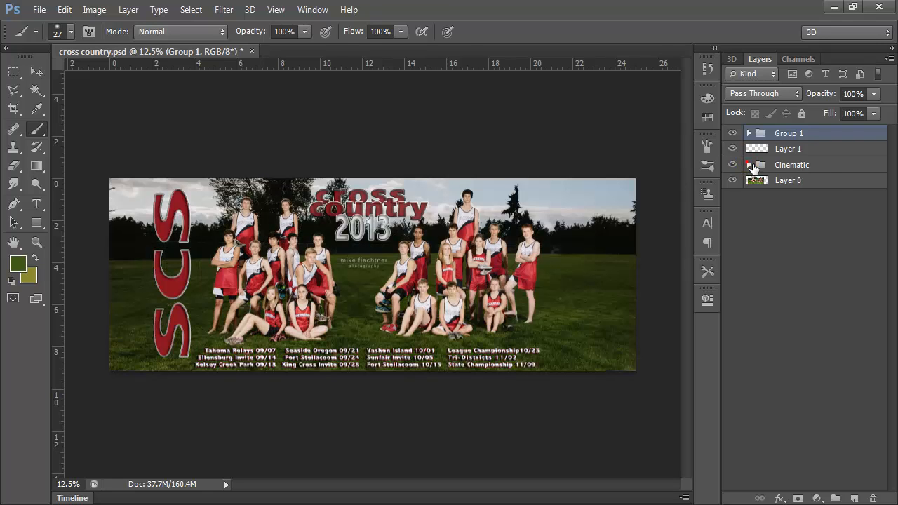
{"action": "left_click", "coordinate": [749, 165]}
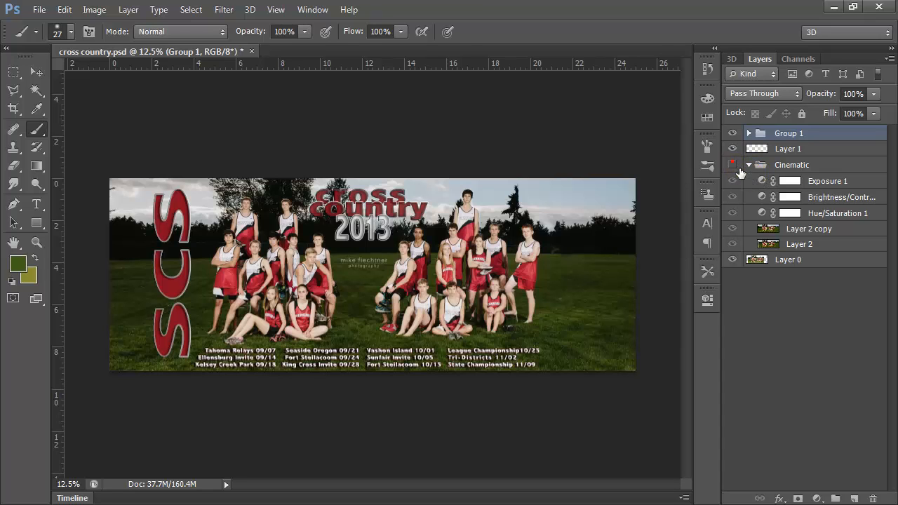
Hide the Cinematic group, look over the layer and image commands, check Layer 2 copy and Layer 0, and reshow the group.
{"action": "left_click", "coordinate": [732, 164]}
{"action": "left_click", "coordinate": [129, 9]}
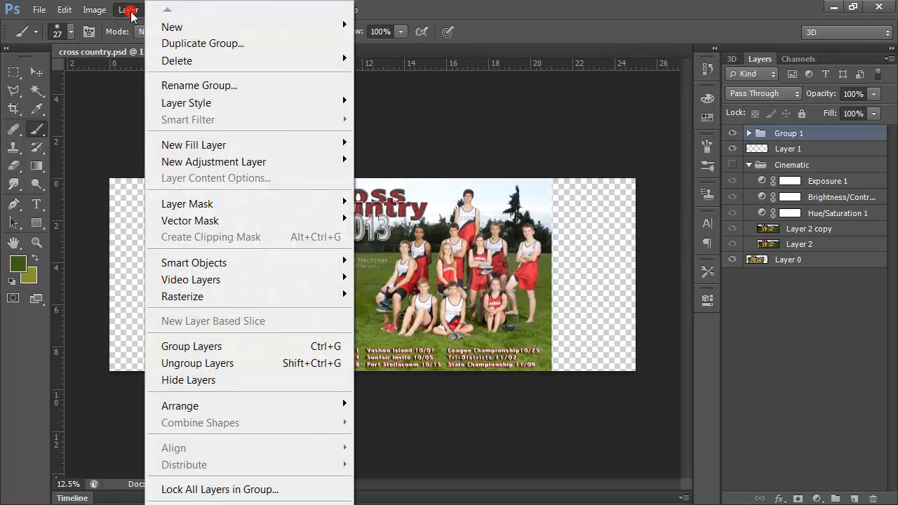
{"action": "left_click", "coordinate": [129, 9]}
{"action": "left_click", "coordinate": [96, 9]}
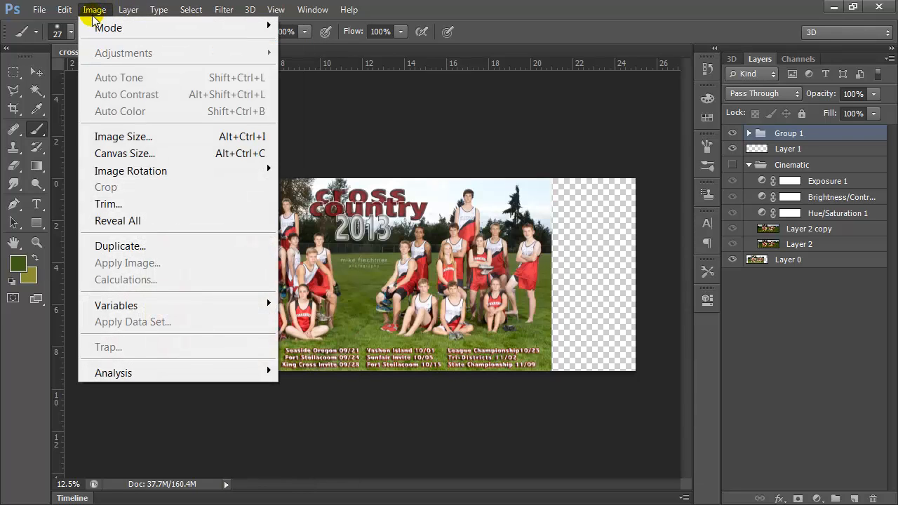
{"action": "left_click", "coordinate": [89, 11]}
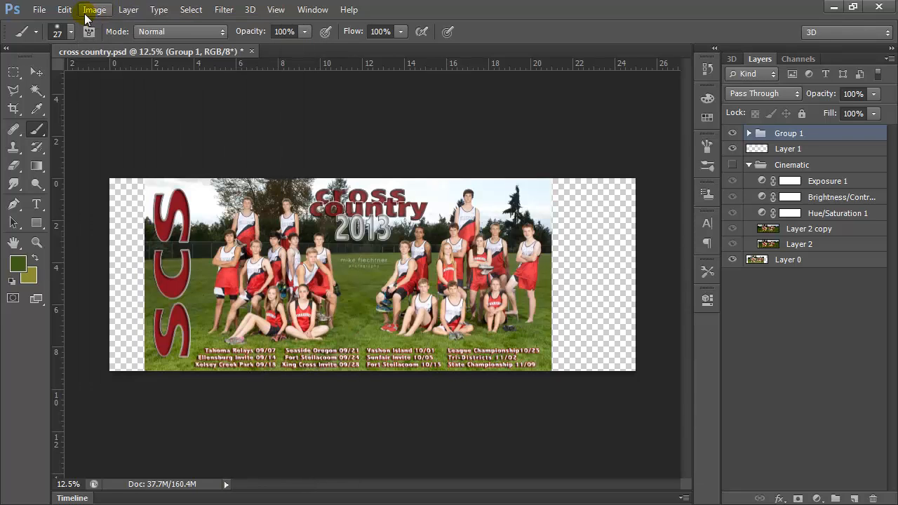
{"action": "left_click", "coordinate": [803, 232]}
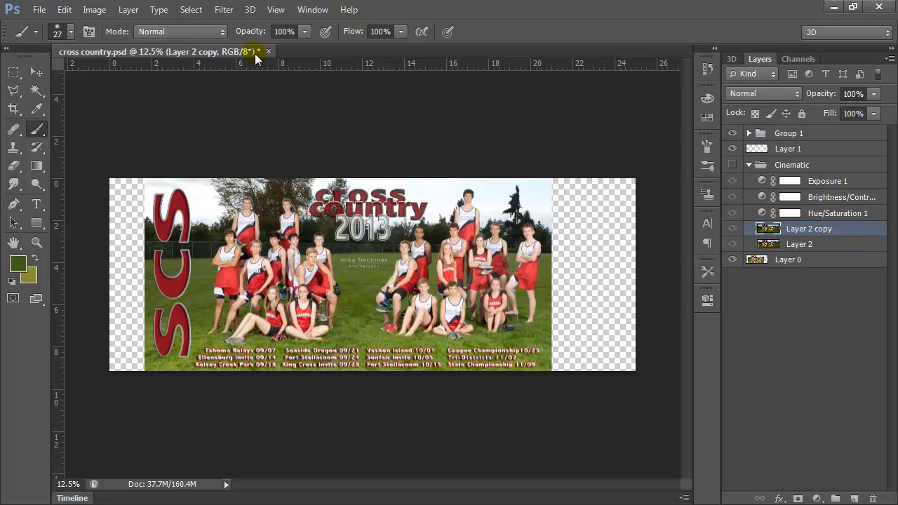
{"action": "left_click", "coordinate": [772, 264]}
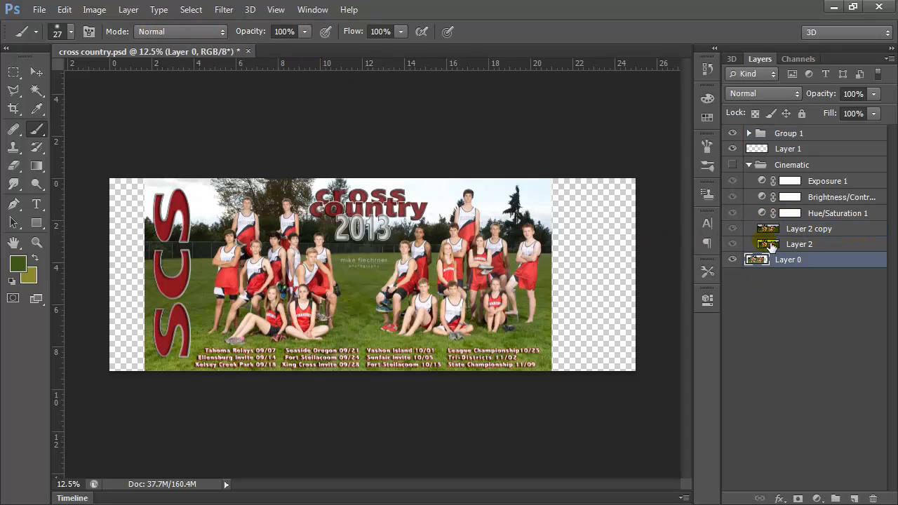
{"action": "left_click", "coordinate": [736, 165]}
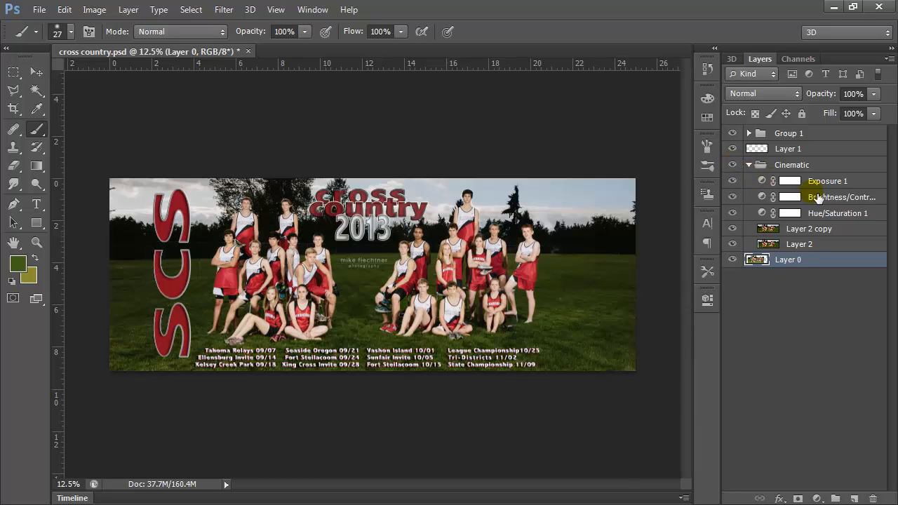
Select the Exposure 1 adjustment layer and switch its visibility off and on to compare its effect.
{"action": "left_click", "coordinate": [798, 183]}
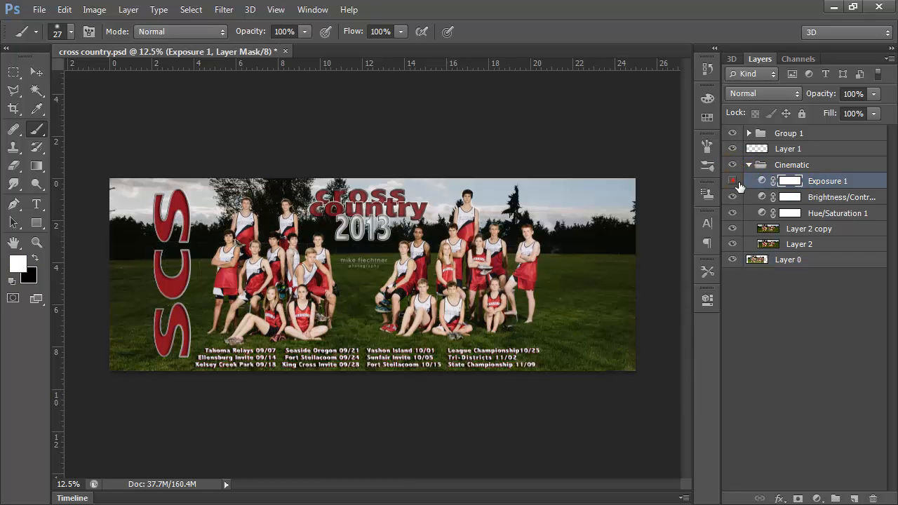
{"action": "left_click", "coordinate": [734, 182]}
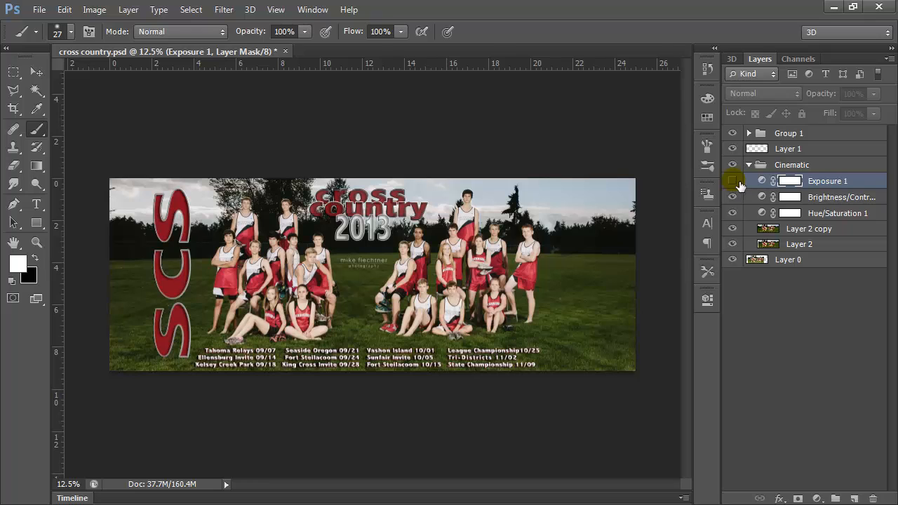
{"action": "left_click", "coordinate": [733, 181]}
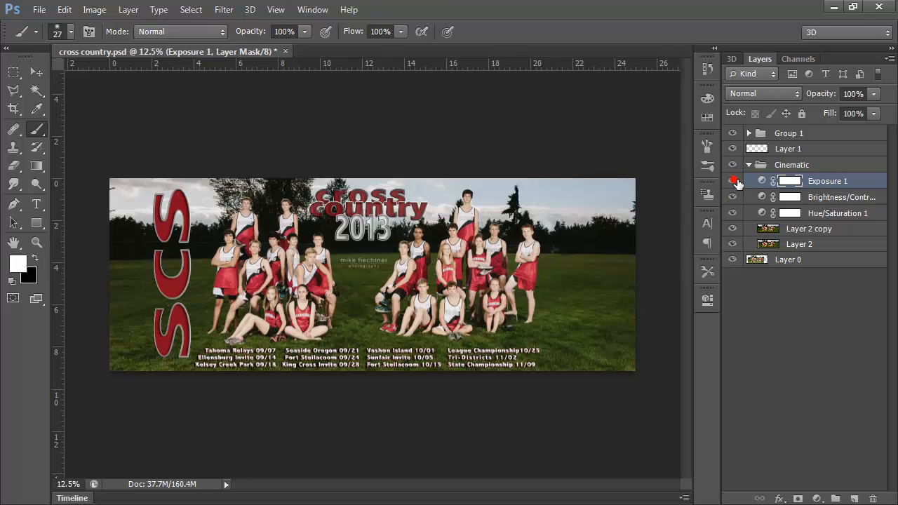
Look over the available image adjustment commands and select Layer 0.
{"action": "left_click", "coordinate": [105, 11]}
{"action": "mouse_move", "coordinate": [181, 54]}
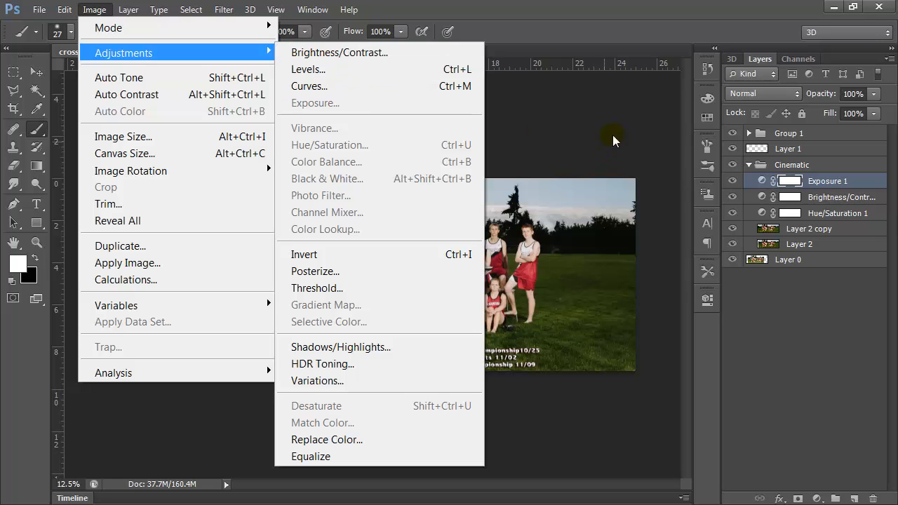
{"action": "left_click", "coordinate": [807, 259]}
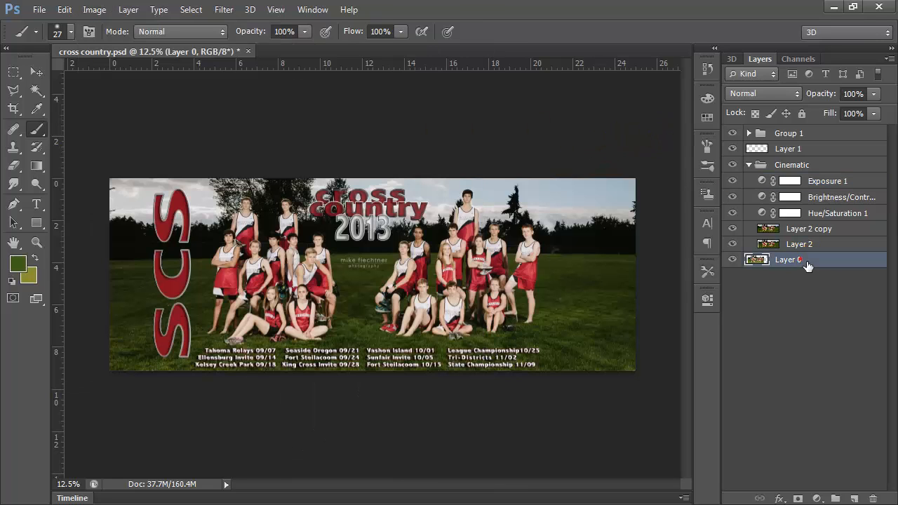
Hide the Cinematic group, Group 1 and Layer 1 to leave only Layer 0 shown, and collapse the Cinematic group.
{"action": "left_click", "coordinate": [733, 166]}
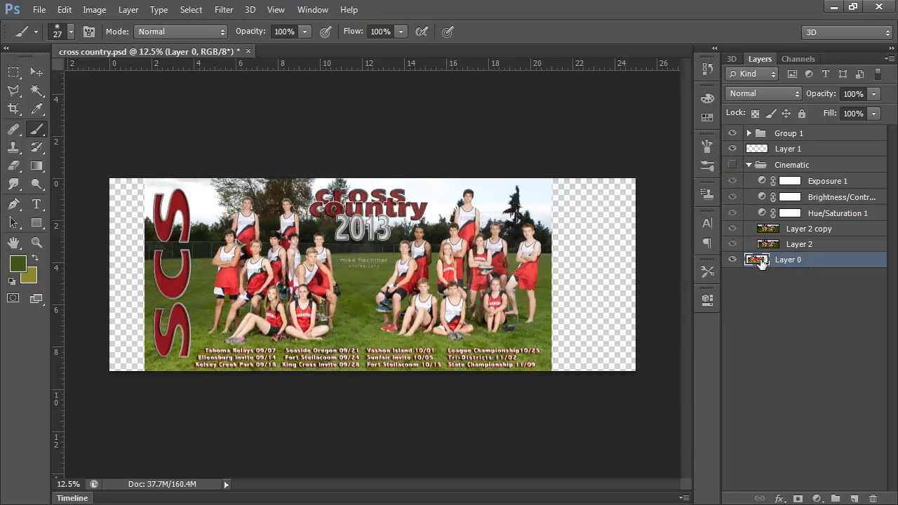
{"action": "left_click", "coordinate": [733, 134]}
{"action": "left_click", "coordinate": [732, 149]}
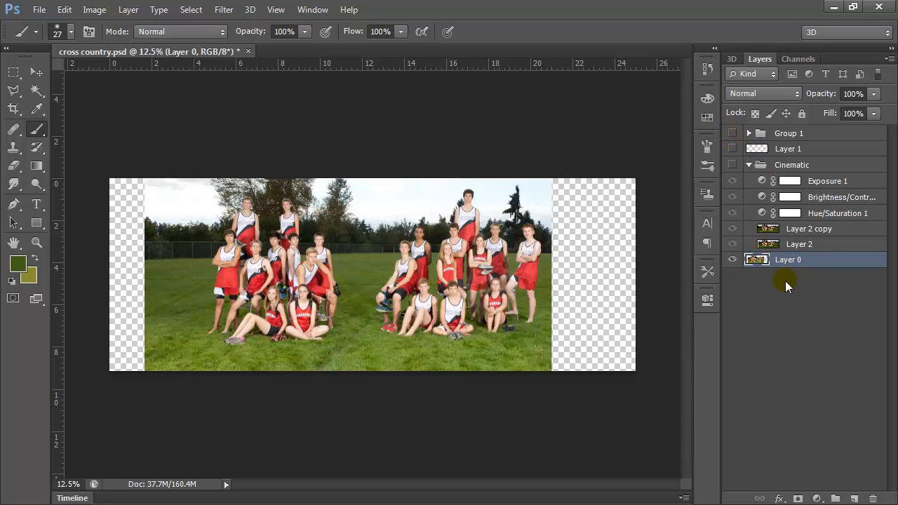
{"action": "left_click", "coordinate": [757, 169]}
{"action": "left_click", "coordinate": [750, 166]}
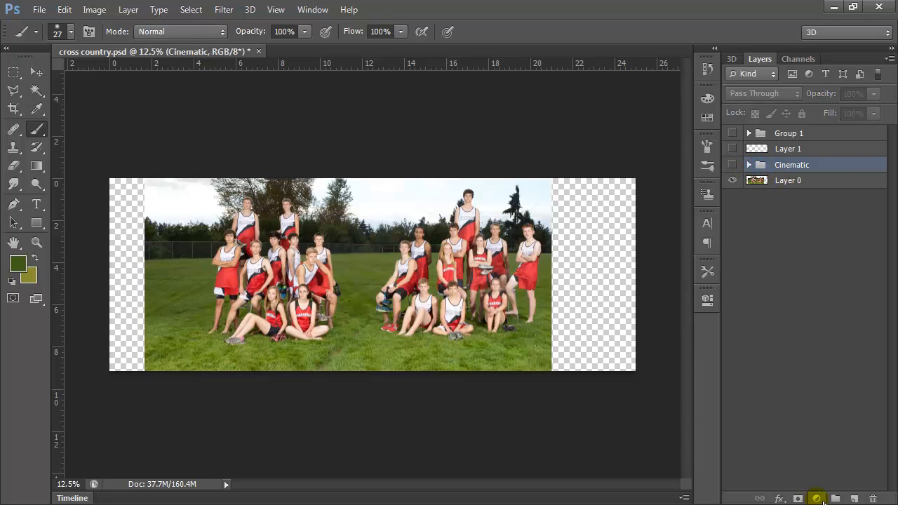
Add a Hue/Saturation adjustment layer above the Cinematic group with hue -28, saturation +34 and lightness -41.
{"action": "left_click", "coordinate": [818, 499]}
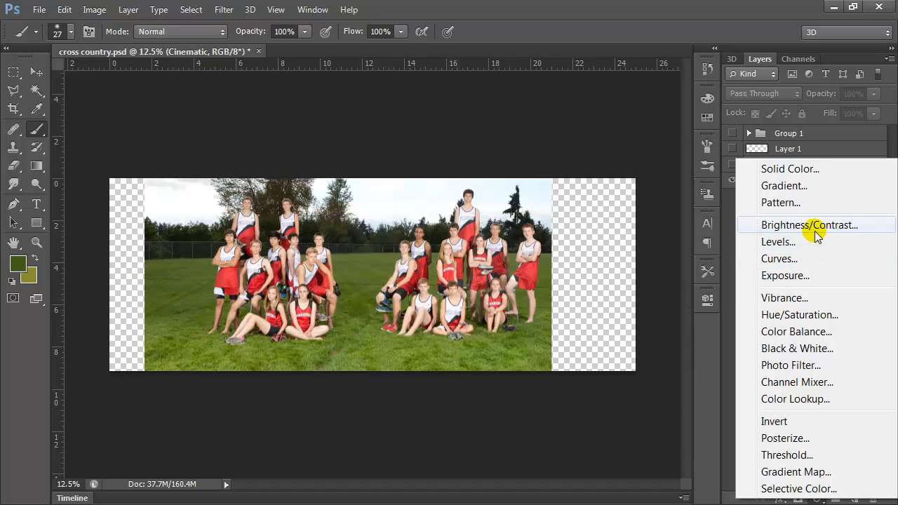
{"action": "left_click", "coordinate": [822, 313]}
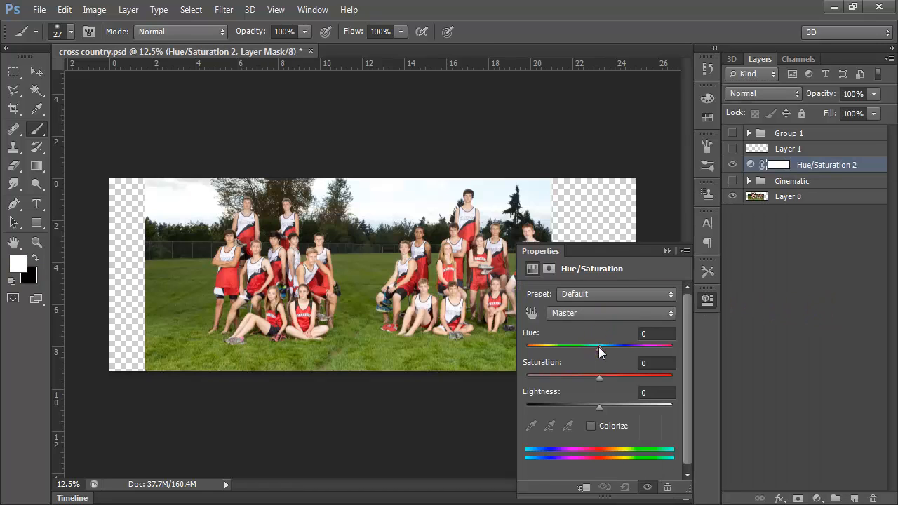
{"action": "left_click_drag", "start_coordinate": [599, 347], "coordinate": [579, 349]}
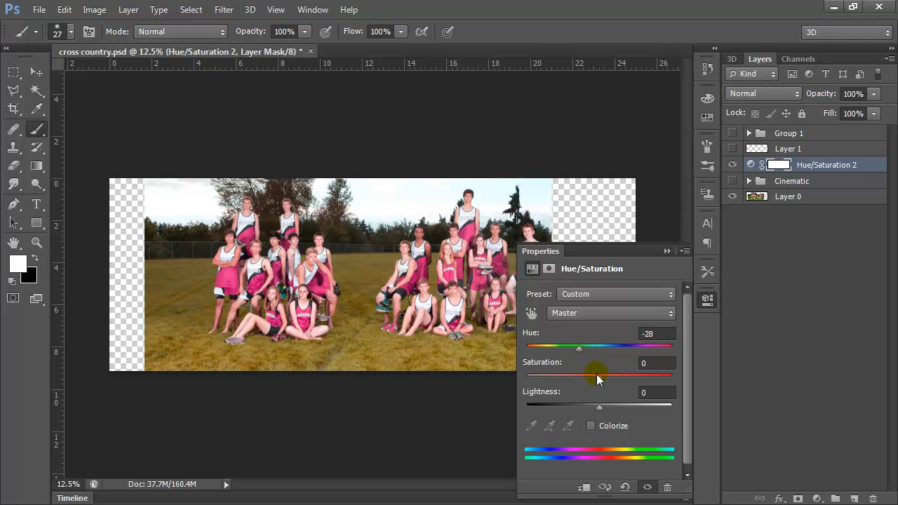
{"action": "left_click_drag", "start_coordinate": [597, 379], "coordinate": [626, 379]}
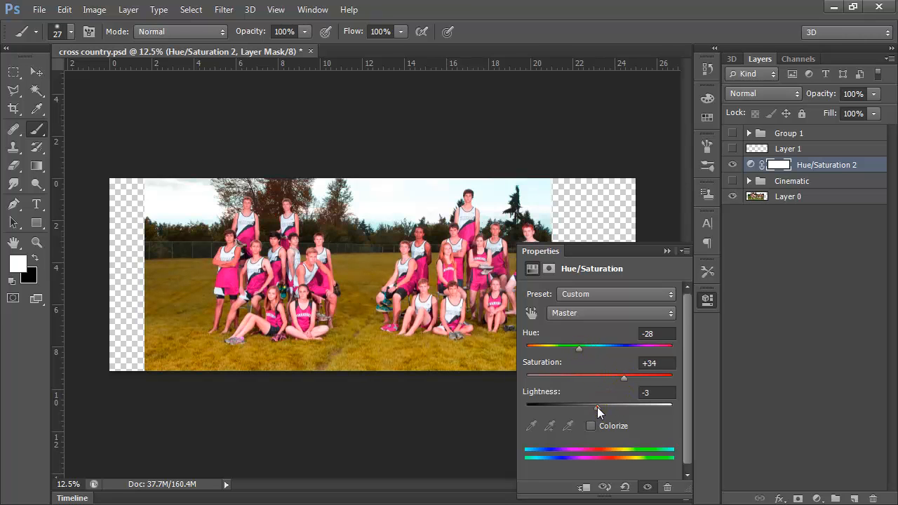
{"action": "left_click_drag", "start_coordinate": [597, 409], "coordinate": [567, 411]}
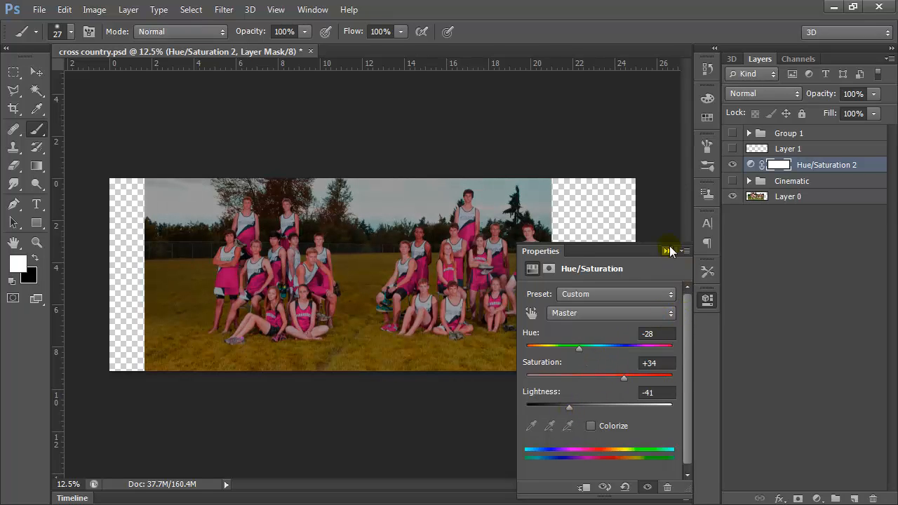
{"action": "left_click", "coordinate": [669, 251]}
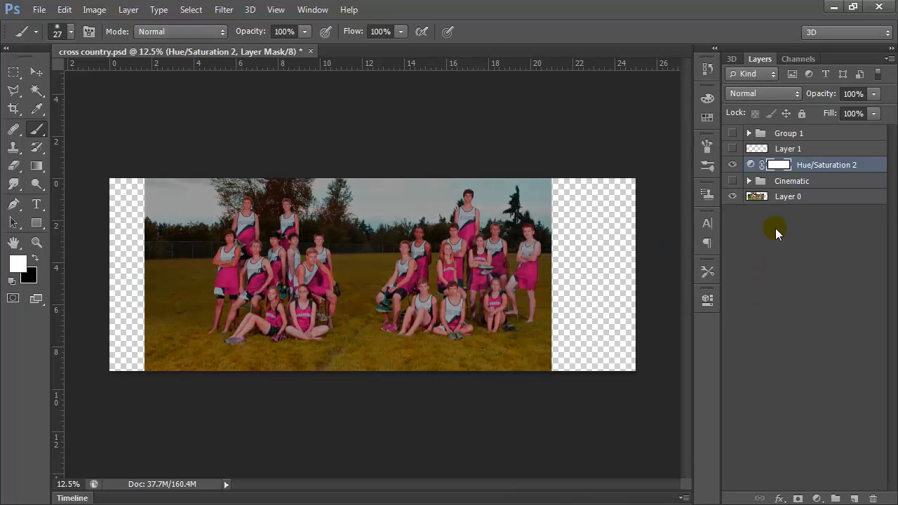
Switch the Hue/Saturation 2 layer off and on to compare its effect, delete it, and undo and redo the deletion.
{"action": "left_click", "coordinate": [734, 166]}
{"action": "left_click", "coordinate": [735, 166]}
{"action": "left_click_drag", "start_coordinate": [822, 166], "coordinate": [873, 499]}
{"action": "key", "text": "ctrl+z"}
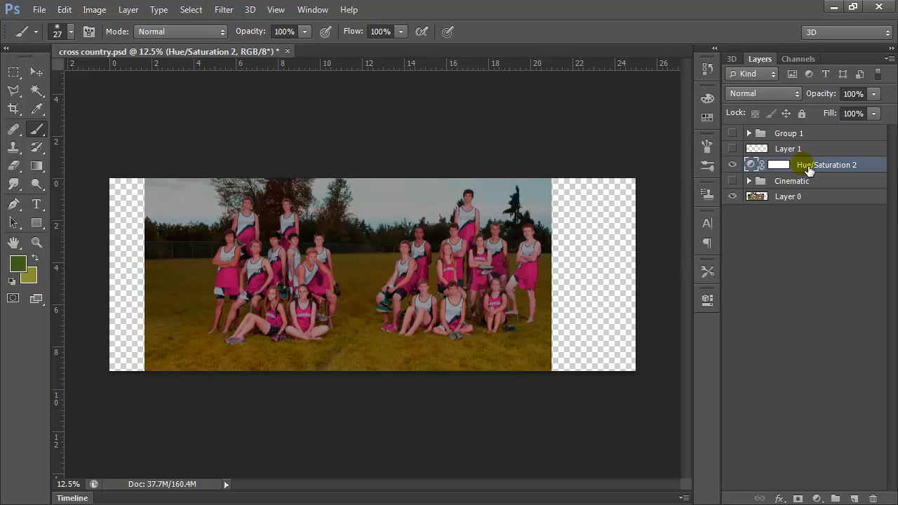
{"action": "key", "text": "ctrl+z"}
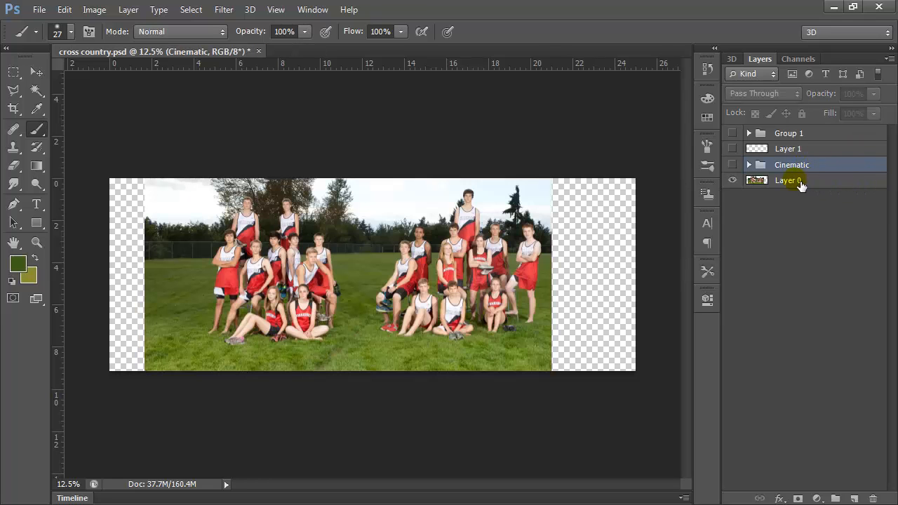
Apply a Hue/Saturation adjustment with hue +49 directly to Layer 0, and undo it.
{"action": "left_click", "coordinate": [789, 184]}
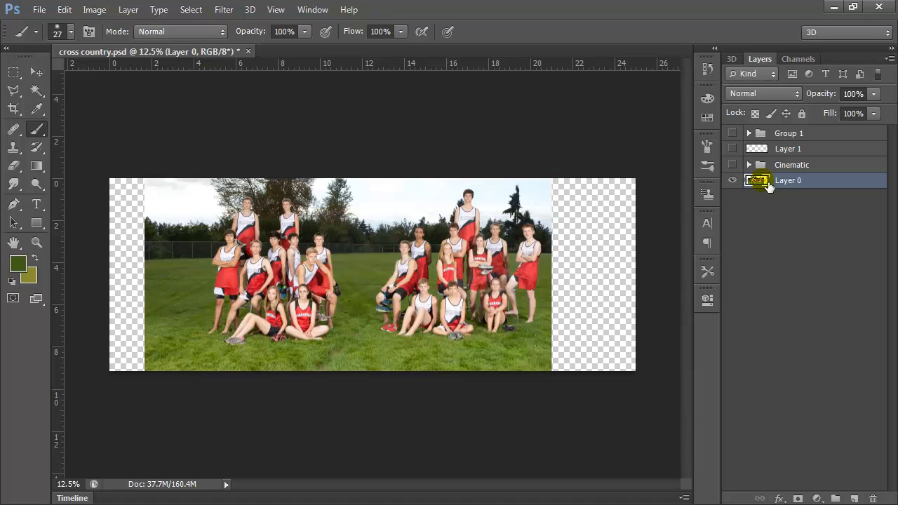
{"action": "left_click", "coordinate": [94, 10]}
{"action": "mouse_move", "coordinate": [178, 53]}
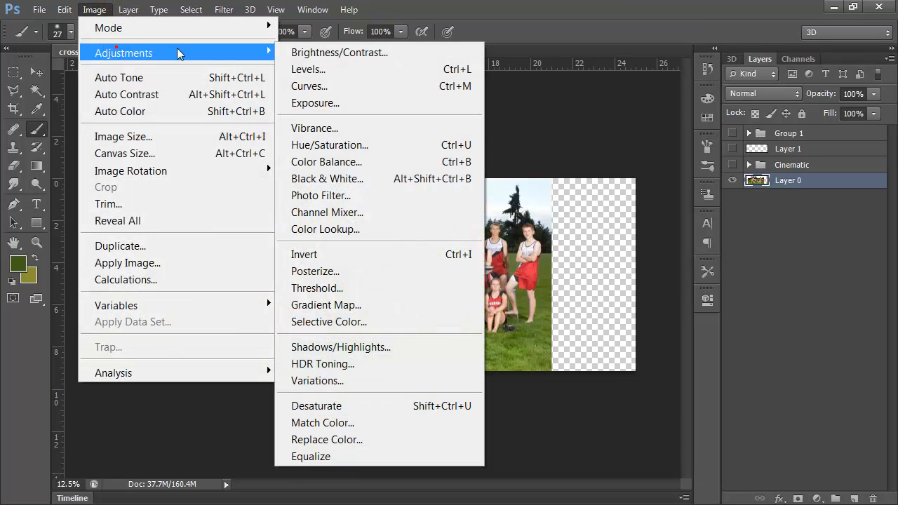
{"action": "left_click", "coordinate": [330, 144]}
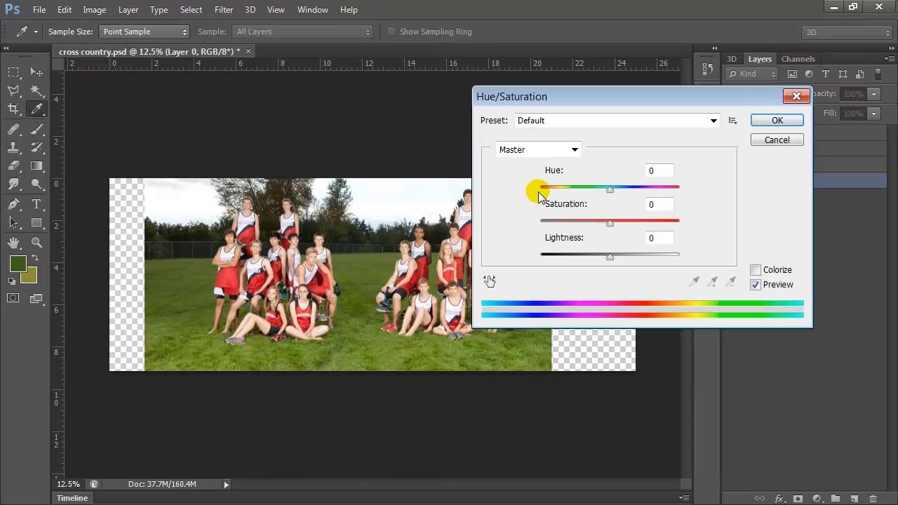
{"action": "left_click_drag", "start_coordinate": [609, 190], "coordinate": [639, 192]}
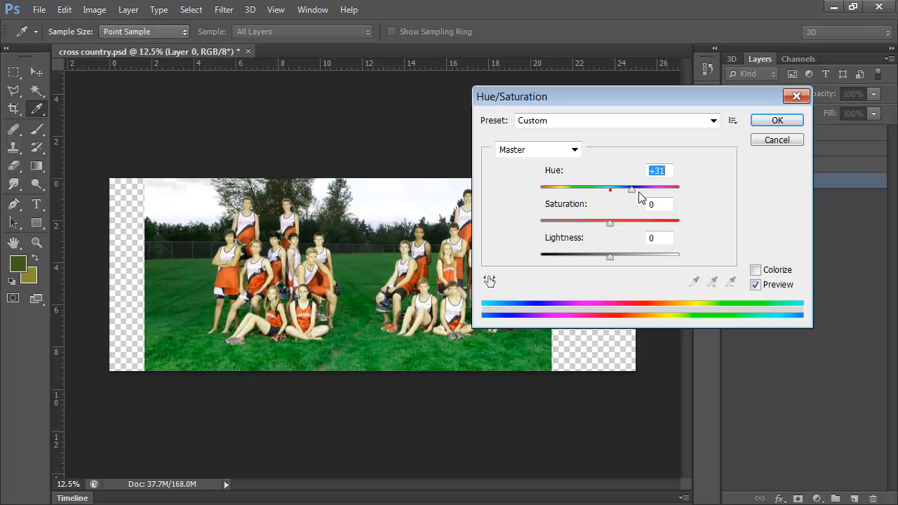
{"action": "left_click", "coordinate": [761, 127]}
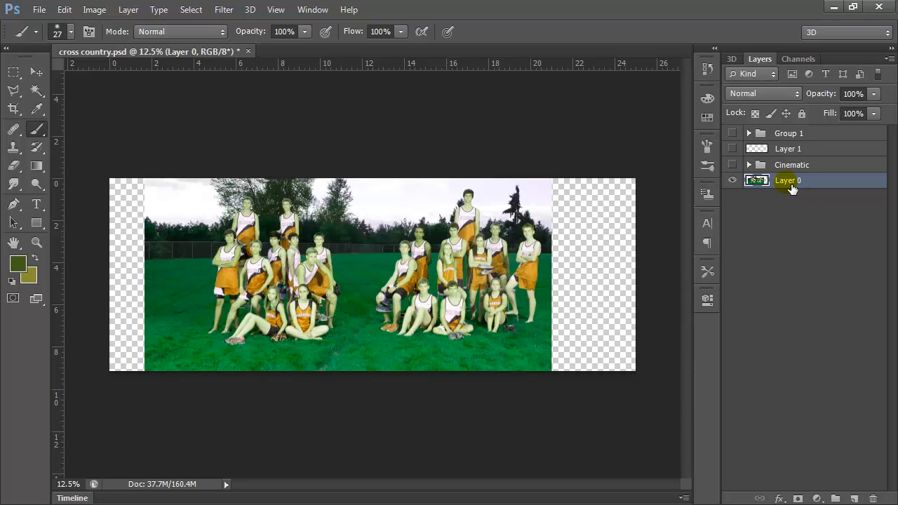
{"action": "key", "text": "ctrl+z"}
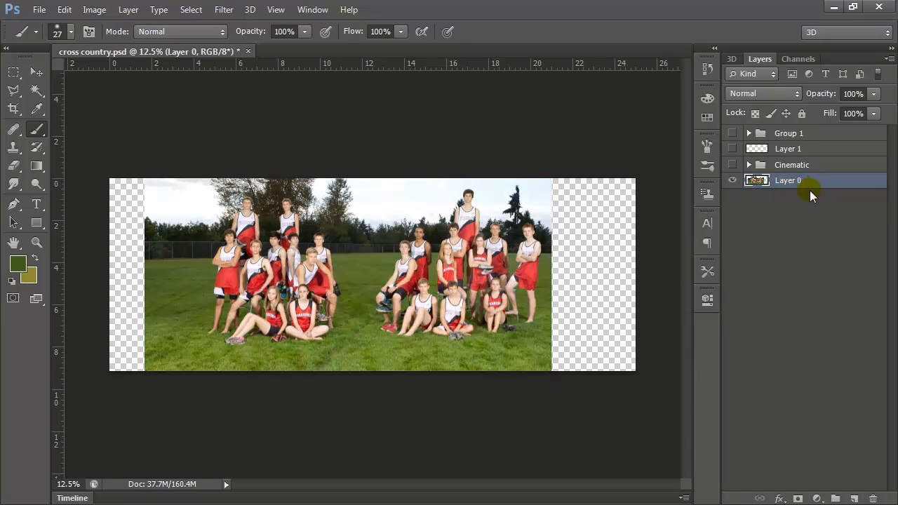
Expand and show the Cinematic group, and look over the Exposure 1 adjustment layer's settings without changing them.
{"action": "left_click", "coordinate": [749, 164]}
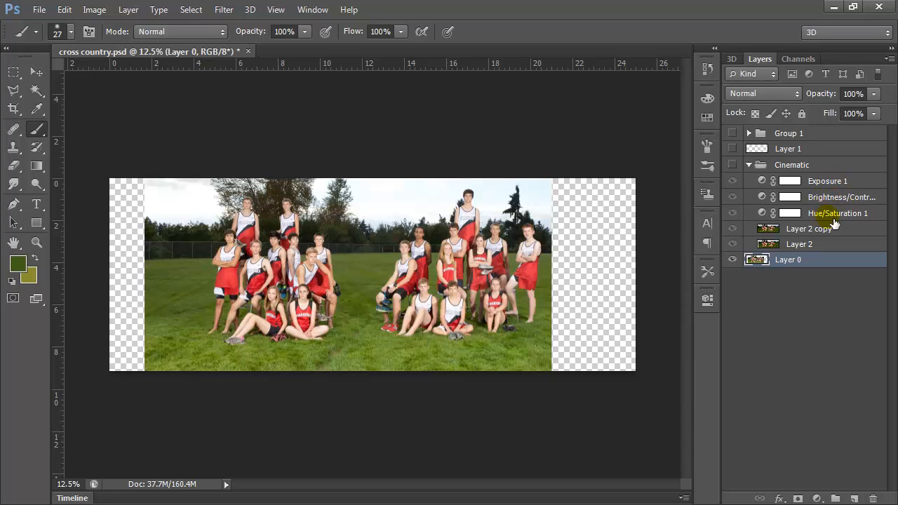
{"action": "left_click", "coordinate": [732, 166]}
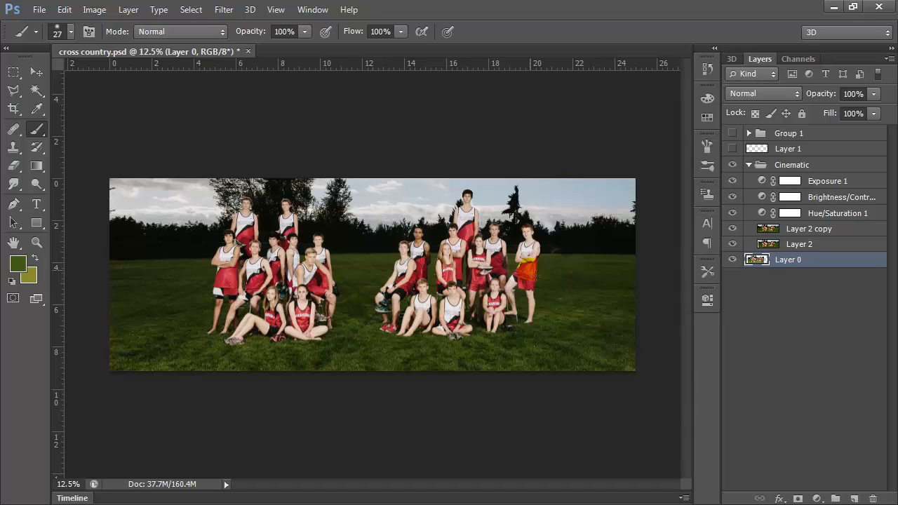
{"action": "left_click", "coordinate": [801, 183]}
{"action": "double_click", "coordinate": [806, 183]}
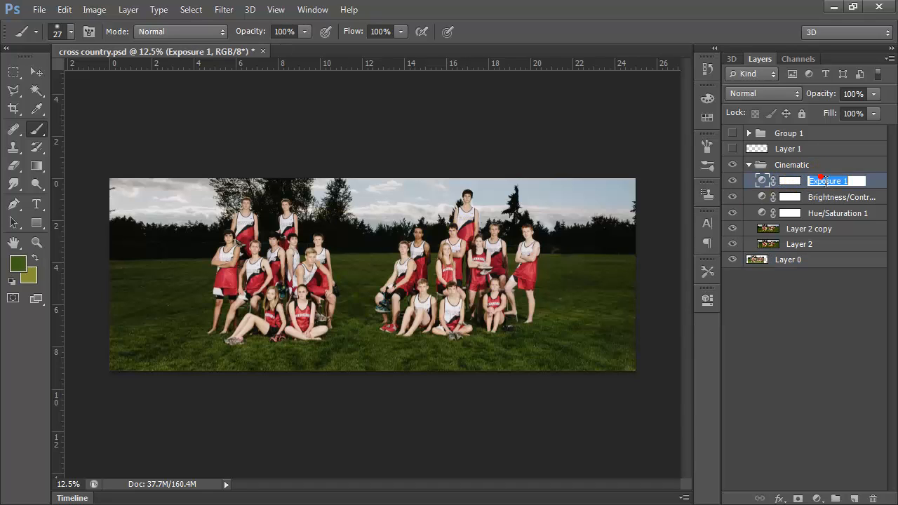
{"action": "left_click", "coordinate": [772, 180]}
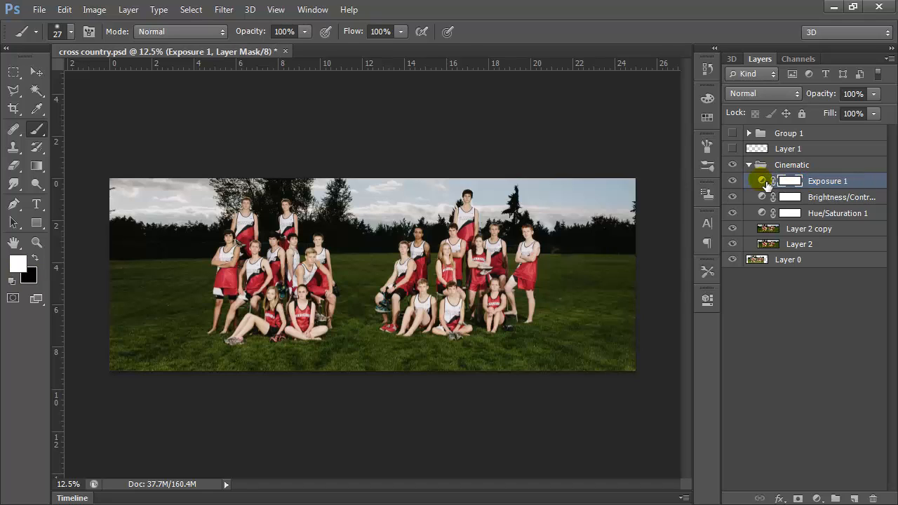
{"action": "left_click", "coordinate": [762, 181]}
{"action": "double_click", "coordinate": [765, 181]}
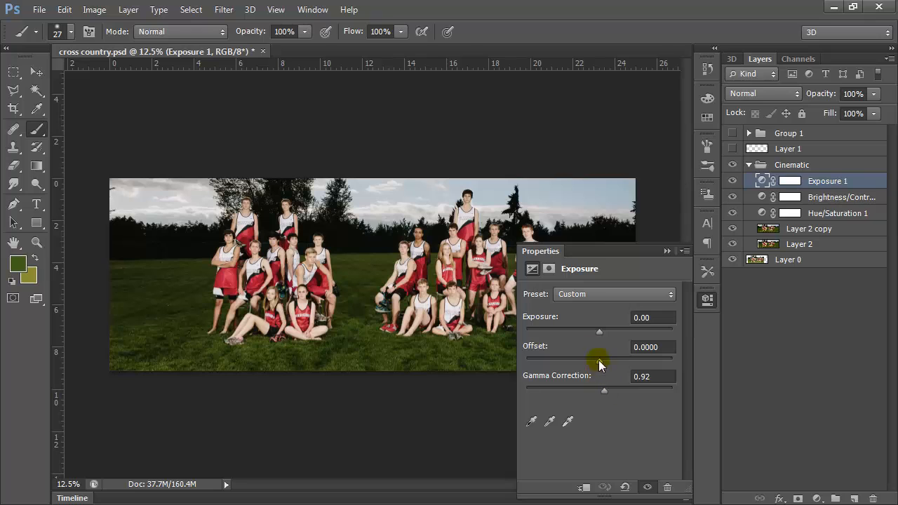
{"action": "mouse_move", "coordinate": [599, 331]}
{"action": "left_mouse_down"}
{"action": "mouse_move", "coordinate": [613, 331]}
{"action": "mouse_move", "coordinate": [585, 331]}
{"action": "mouse_move", "coordinate": [599, 330]}
{"action": "left_mouse_up"}
{"action": "left_click", "coordinate": [666, 253]}
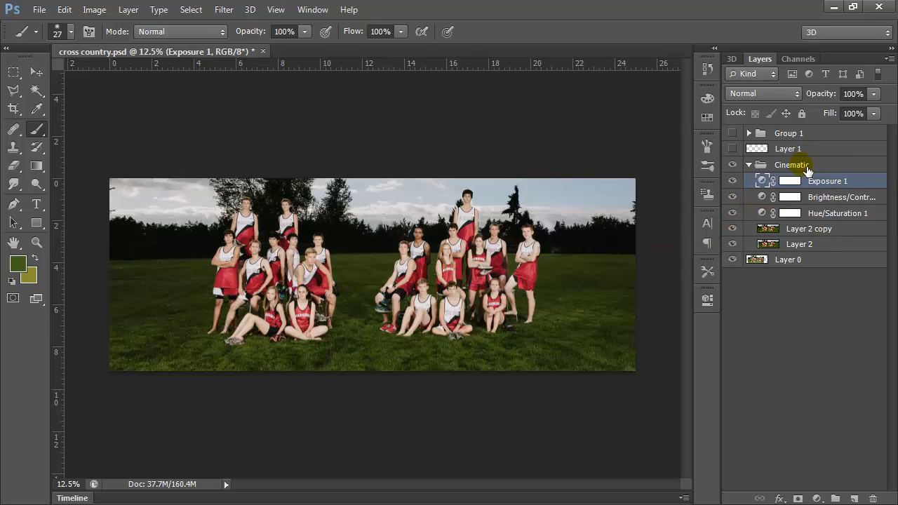
Toggle the visibility of the Exposure 1, Brightness/Contrast and Hue/Saturation 1 layers to compare each one's effect.
{"action": "left_click", "coordinate": [732, 181]}
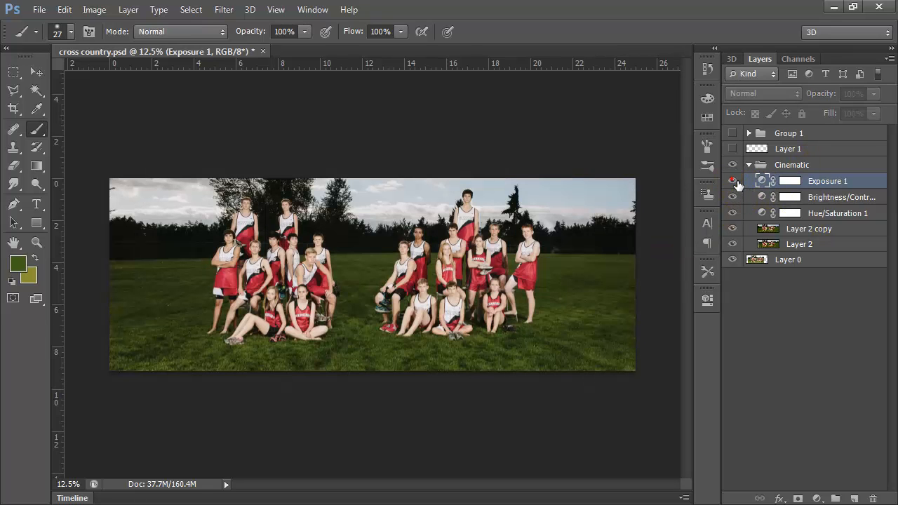
{"action": "left_click", "coordinate": [735, 197]}
{"action": "left_click", "coordinate": [733, 197]}
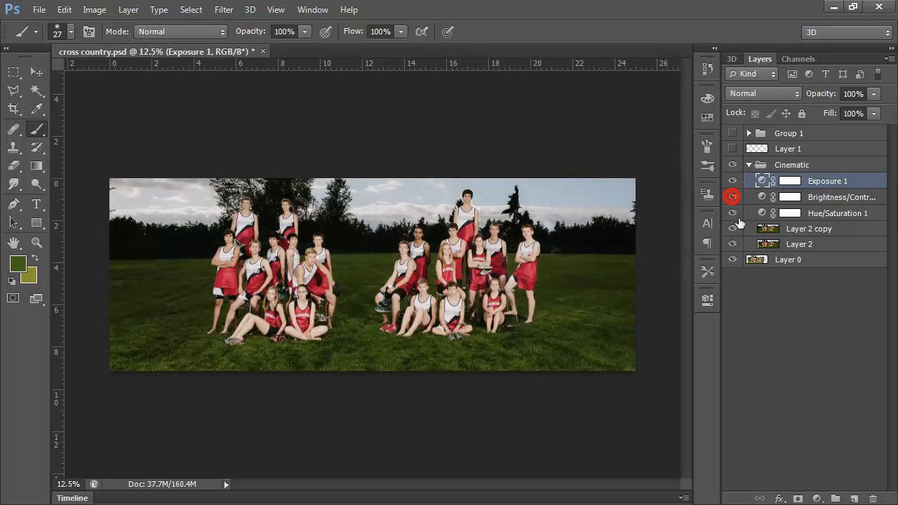
{"action": "left_click", "coordinate": [732, 213]}
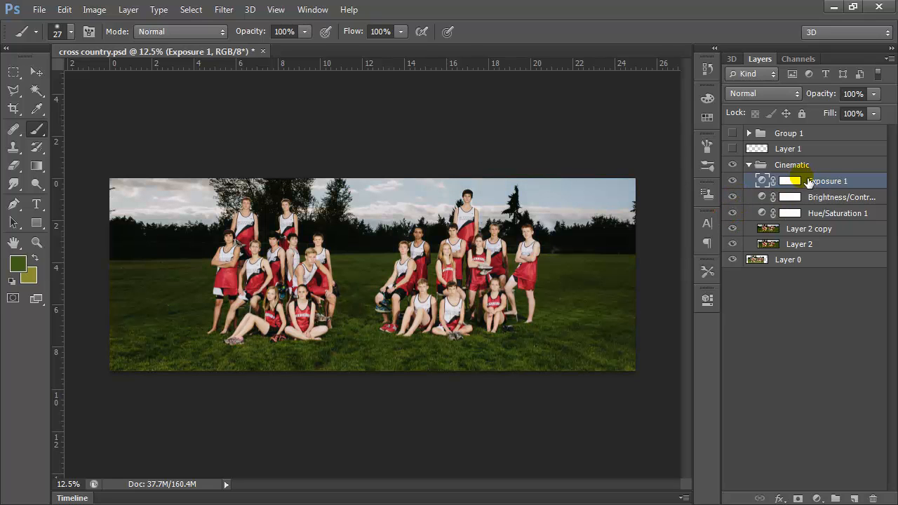
Collapse the Cinematic group and make Group 1 and Layer 1 visible.
{"action": "left_click", "coordinate": [757, 166]}
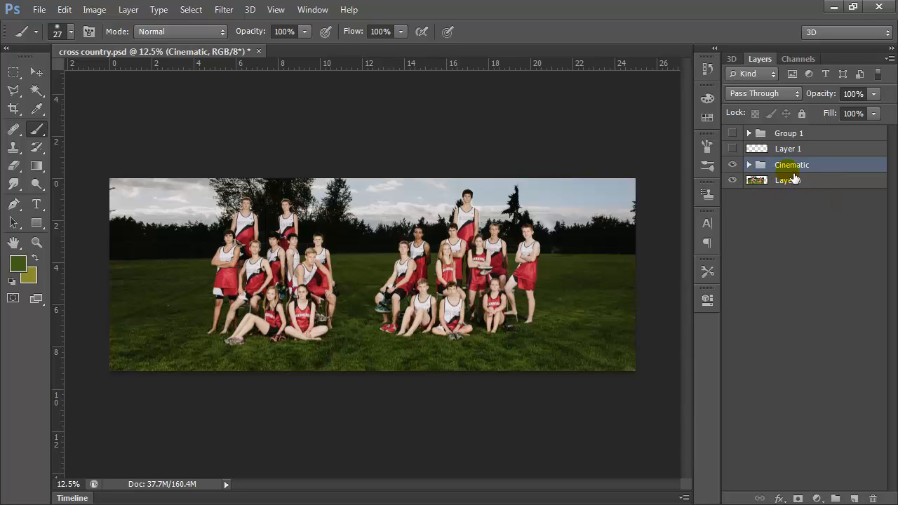
{"action": "left_click", "coordinate": [735, 135]}
{"action": "left_click", "coordinate": [735, 150]}
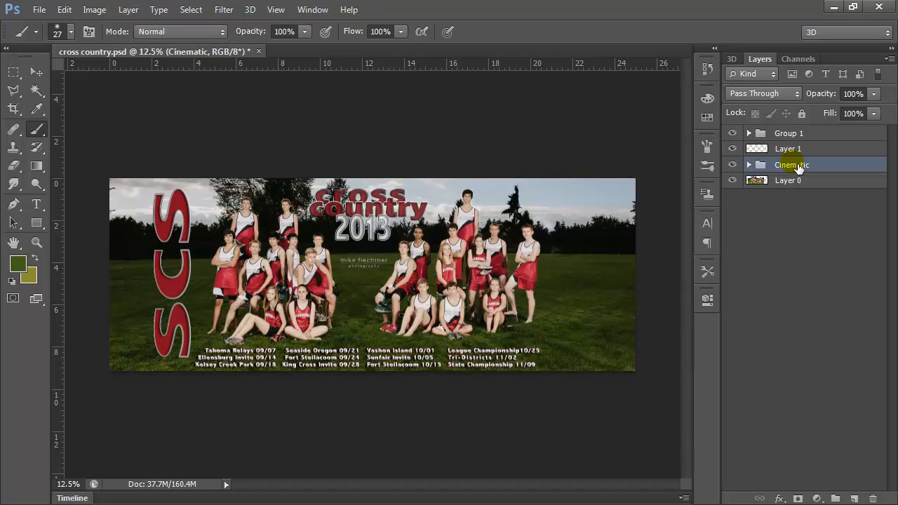
Move Group 1 beneath the Cinematic group, and hide Layer 2 copy and Layer 2 inside Cinematic.
{"action": "left_click_drag", "start_coordinate": [802, 138], "coordinate": [802, 175]}
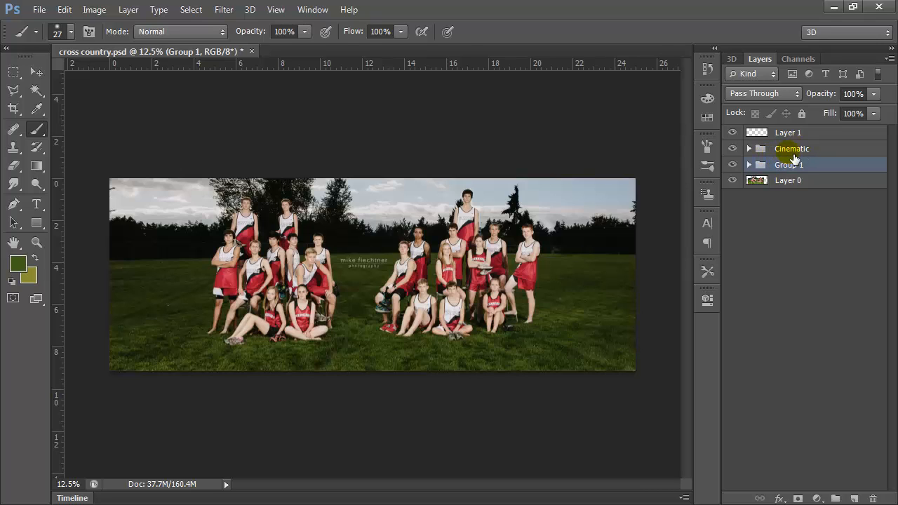
{"action": "left_click", "coordinate": [748, 148]}
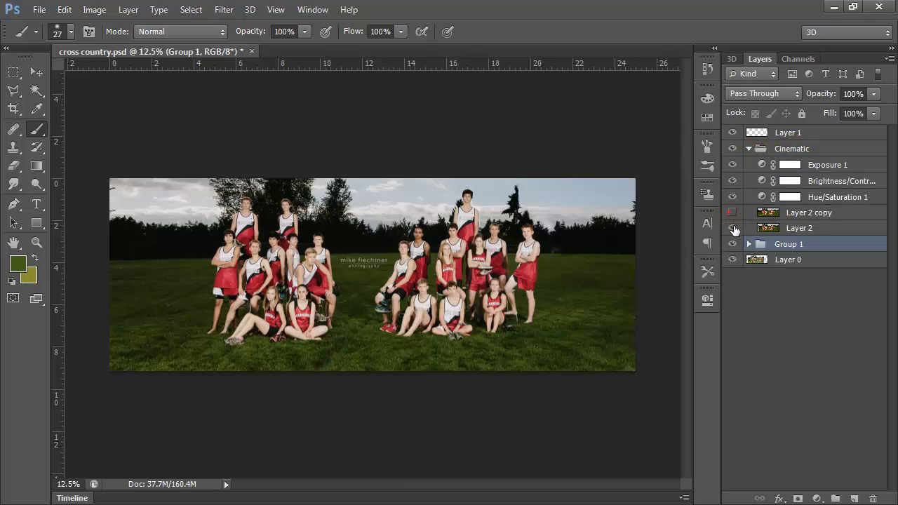
{"action": "left_click", "coordinate": [733, 229]}
{"action": "left_click", "coordinate": [750, 149]}
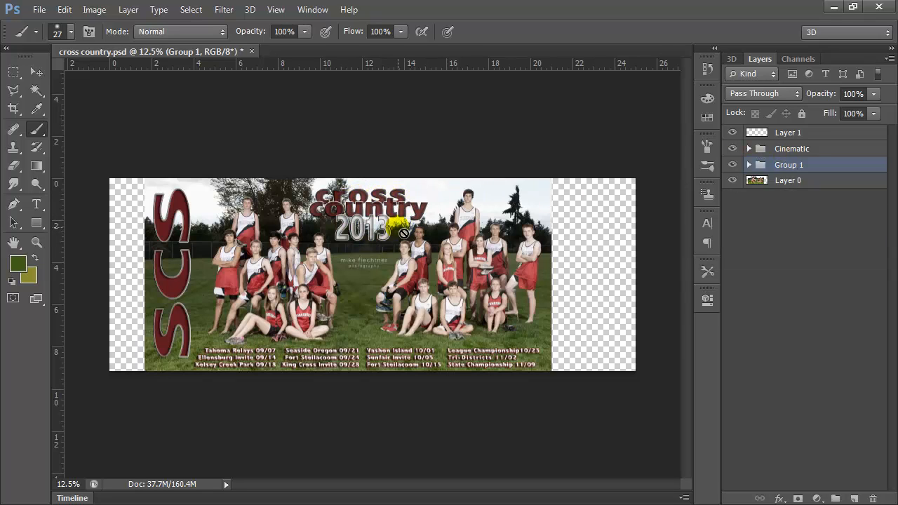
Move Group 1 to the top of the layer stack, below Cinematic, and back to the top to compare the text's look.
{"action": "left_click_drag", "start_coordinate": [800, 167], "coordinate": [807, 140]}
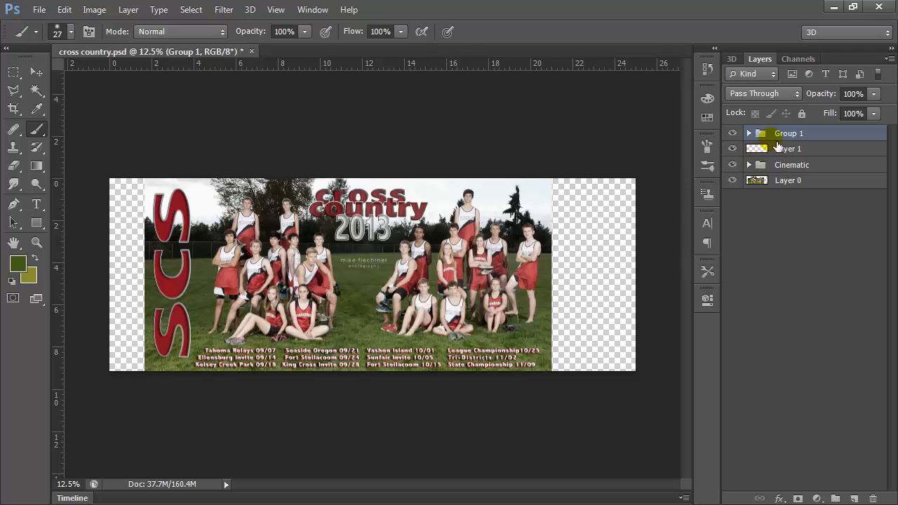
{"action": "left_click_drag", "start_coordinate": [790, 136], "coordinate": [797, 161]}
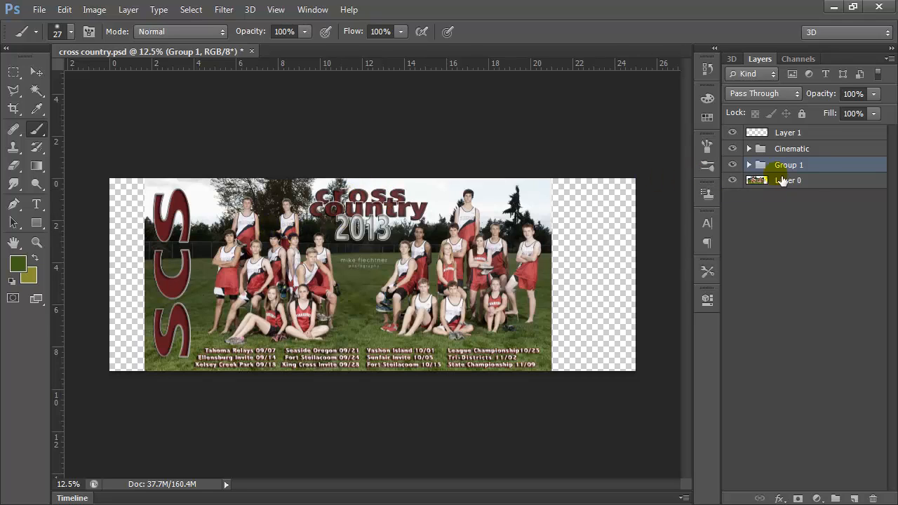
{"action": "left_click_drag", "start_coordinate": [817, 166], "coordinate": [822, 136]}
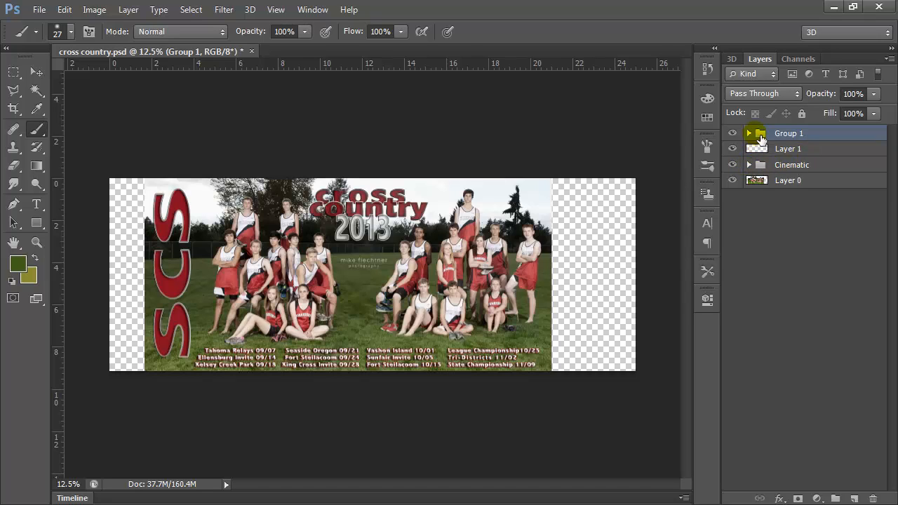
Look over the text layers and effects inside Group 1, collapse the group, and select Layer 1.
{"action": "left_click_drag", "start_coordinate": [776, 188], "coordinate": [768, 180]}
{"action": "left_click", "coordinate": [749, 133]}
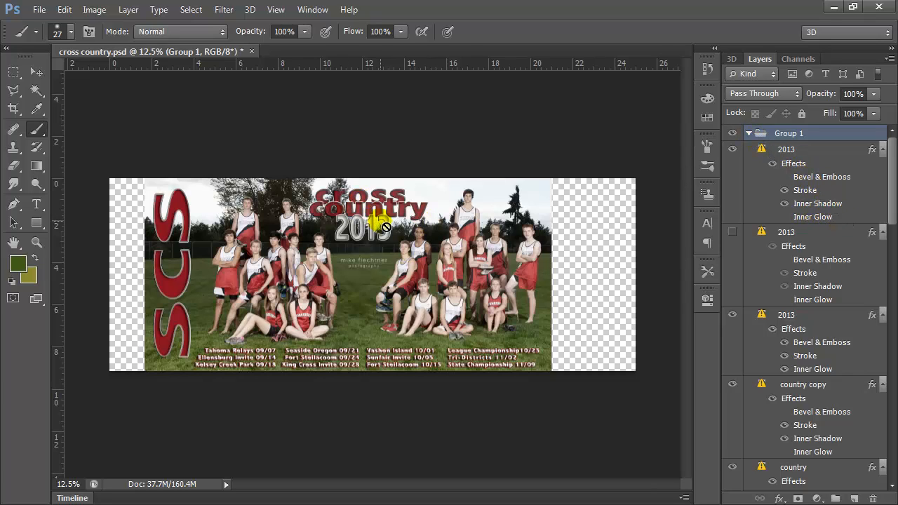
{"action": "left_click", "coordinate": [749, 134]}
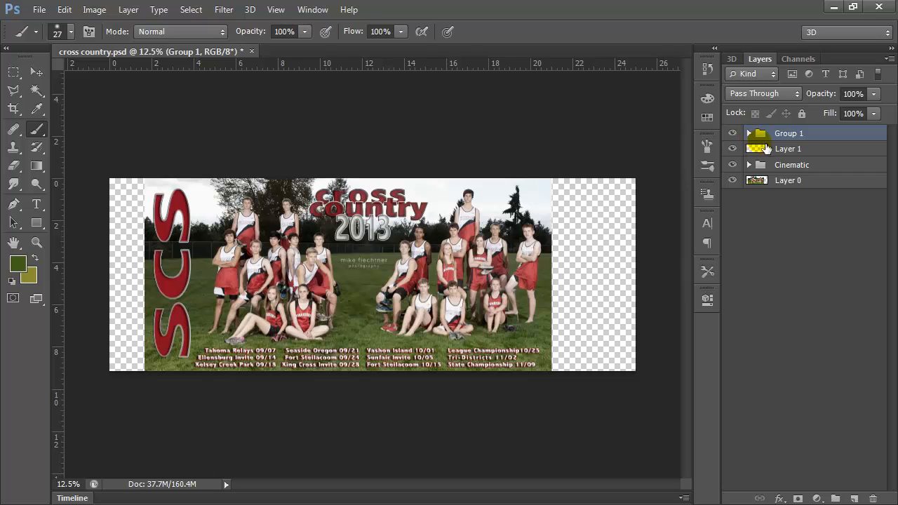
{"action": "left_click", "coordinate": [789, 149]}
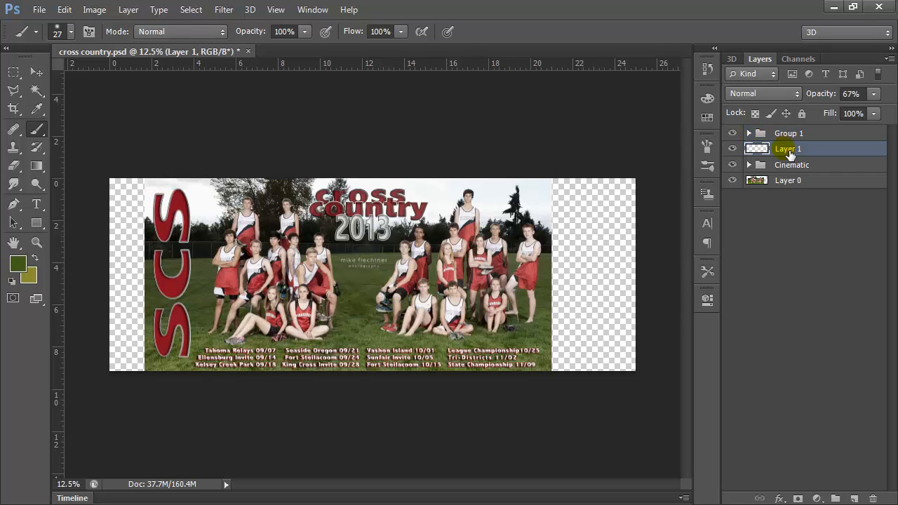
Try the Bevel & Emboss, Stroke and Inner Shadow layer styles on Layer 1, switching each one off again.
{"action": "double_click", "coordinate": [847, 153]}
{"action": "left_click_drag", "start_coordinate": [671, 215], "coordinate": [691, 104]}
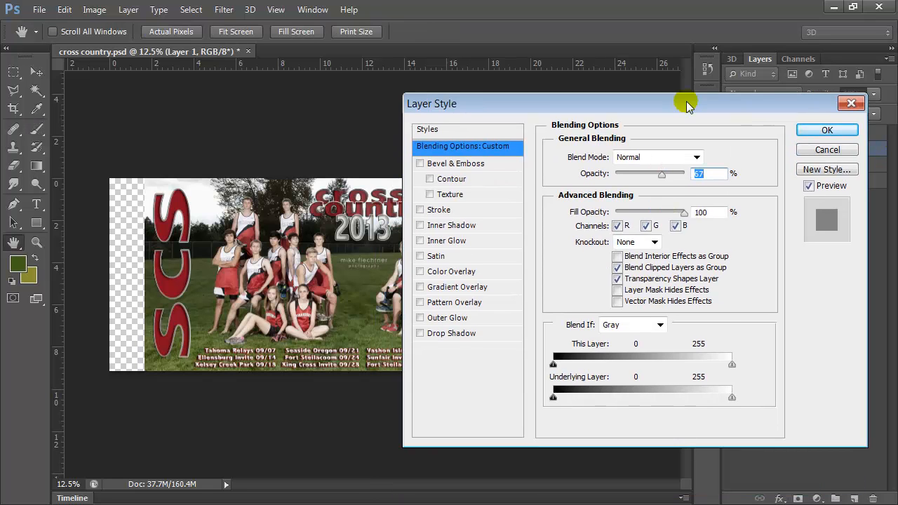
{"action": "left_click", "coordinate": [421, 164]}
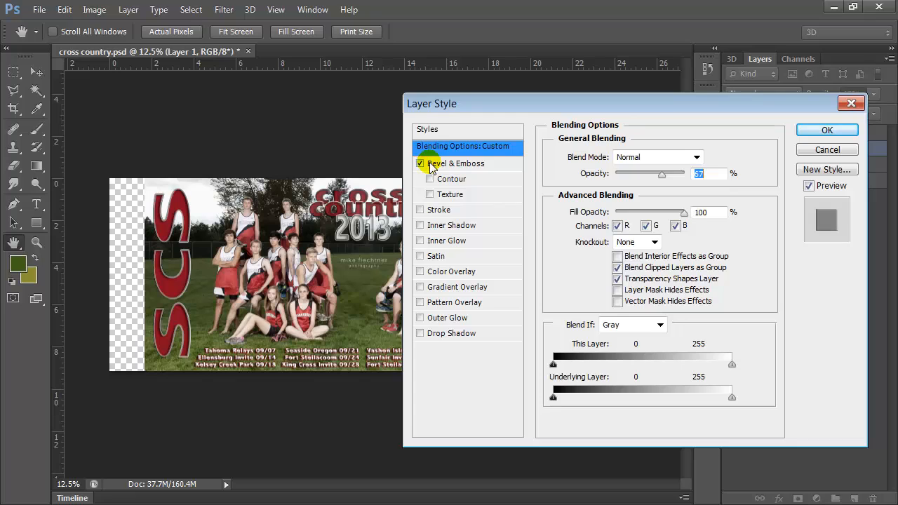
{"action": "left_click", "coordinate": [420, 164]}
{"action": "left_click", "coordinate": [419, 210]}
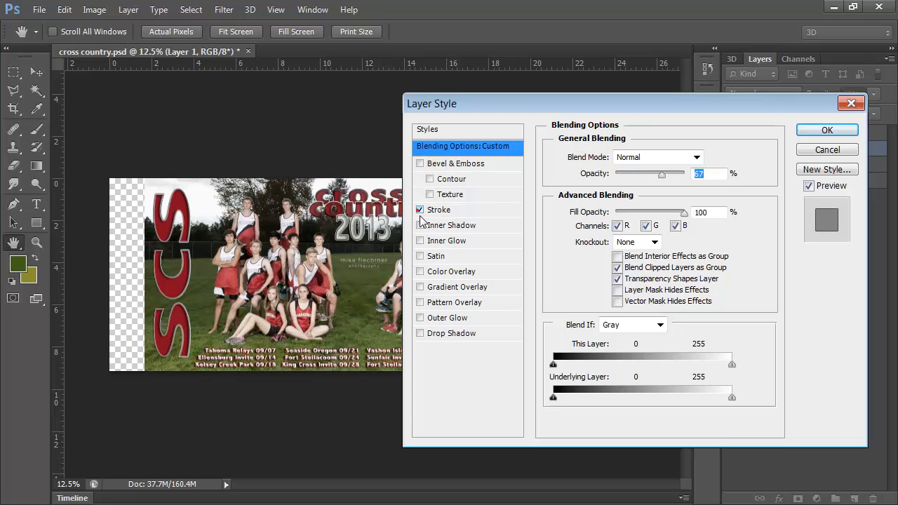
{"action": "left_click", "coordinate": [420, 226]}
{"action": "left_click", "coordinate": [421, 226]}
{"action": "left_click", "coordinate": [421, 211]}
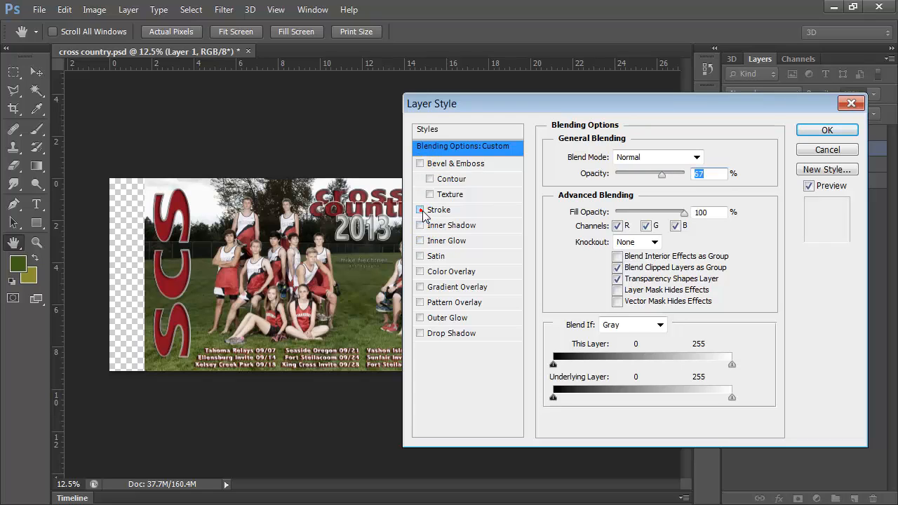
{"action": "left_click", "coordinate": [839, 130]}
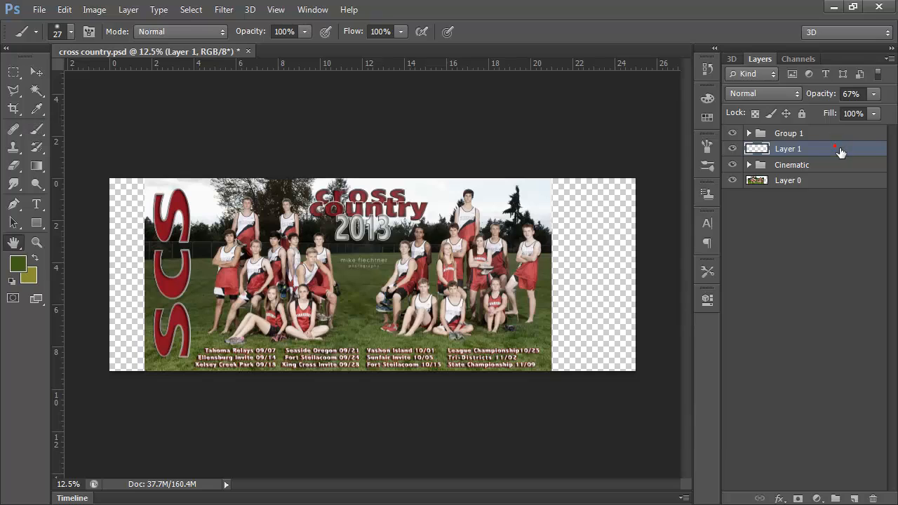
Look at the two ways of reaching Layer 1's effects: its Layer Style settings and the list of layer effects.
{"action": "double_click", "coordinate": [840, 150]}
{"action": "left_click", "coordinate": [844, 126]}
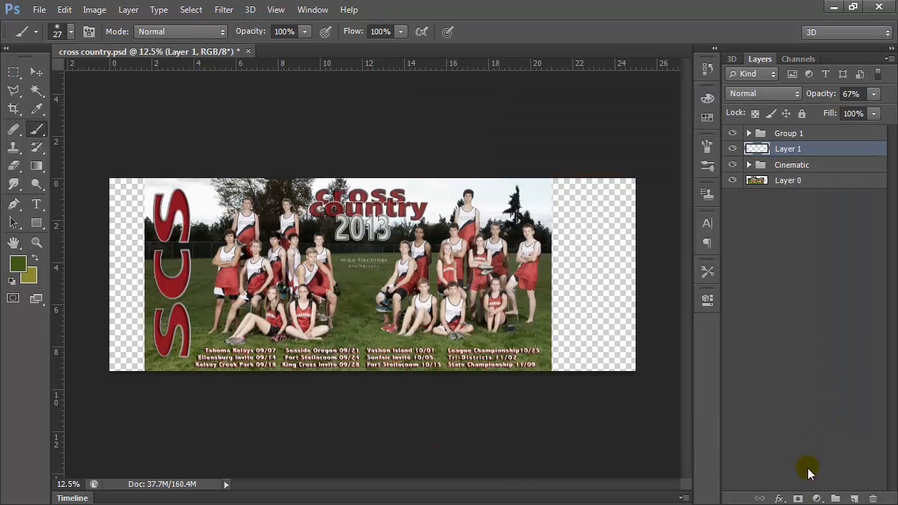
{"action": "left_click", "coordinate": [780, 499]}
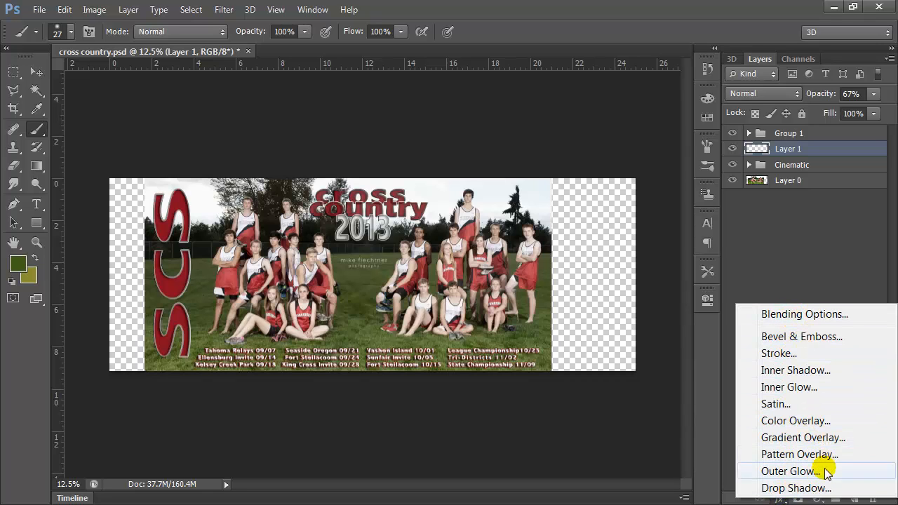
{"action": "left_click", "coordinate": [799, 275]}
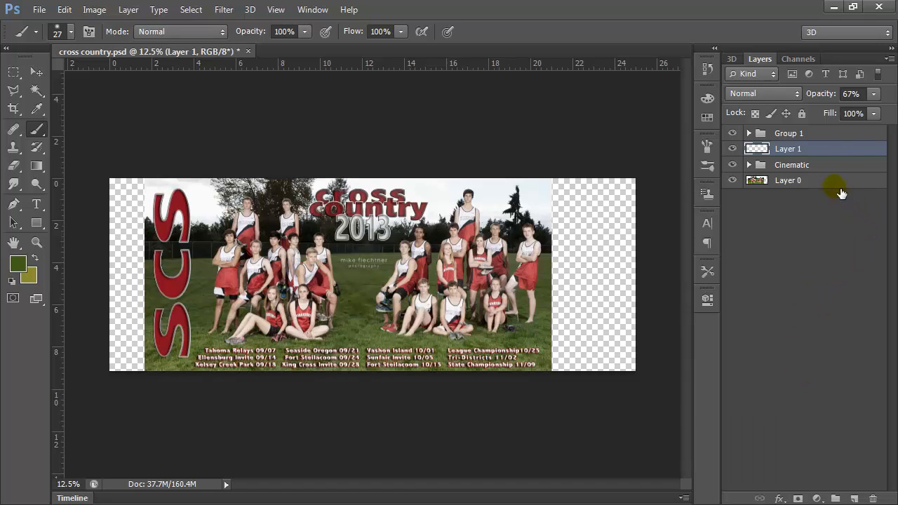
Lower the opacity of Layer 1 to compare the photographer's logo, and set it to 100%.
{"action": "left_click", "coordinate": [875, 94]}
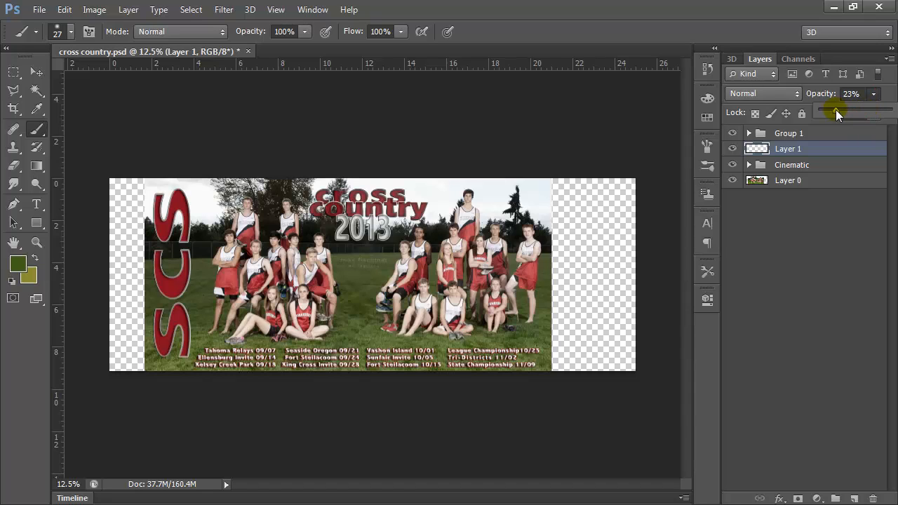
{"action": "left_click_drag", "start_coordinate": [836, 110], "coordinate": [892, 111]}
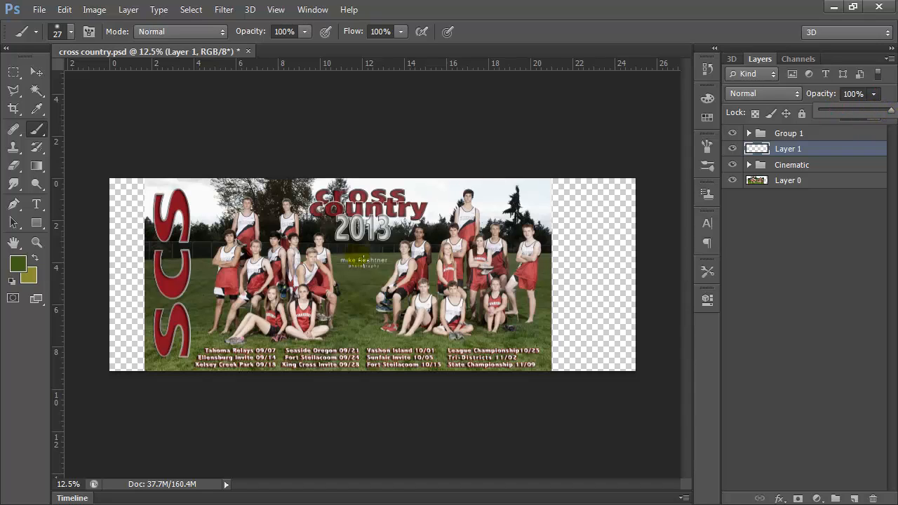
{"action": "left_click", "coordinate": [856, 93]}
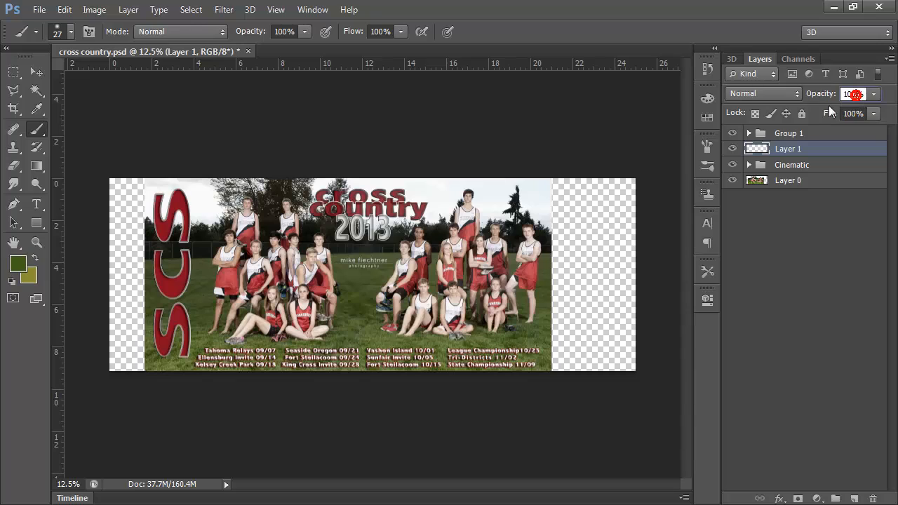
Try different opacity values on the whole of Group 1, returning it to 100%.
{"action": "left_click", "coordinate": [757, 140]}
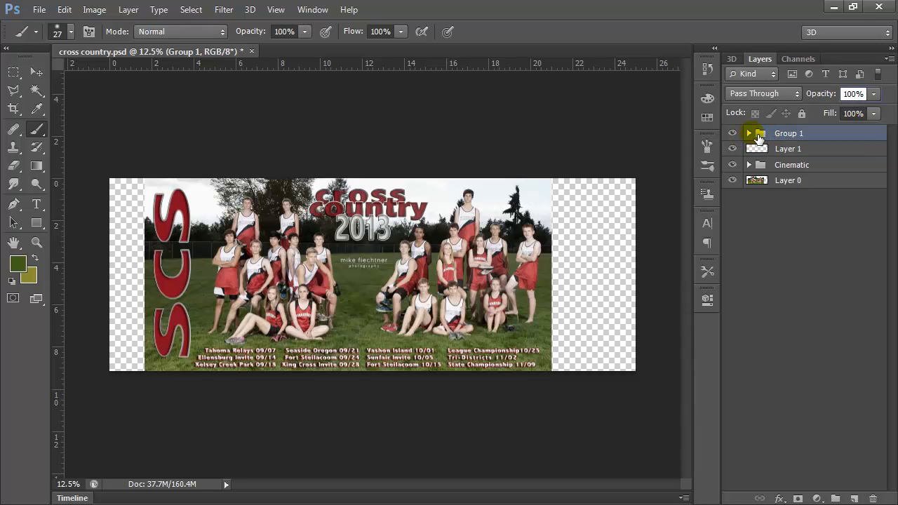
{"action": "left_click", "coordinate": [874, 94]}
{"action": "mouse_move", "coordinate": [875, 111]}
{"action": "left_mouse_down"}
{"action": "mouse_move", "coordinate": [823, 113]}
{"action": "mouse_move", "coordinate": [879, 114]}
{"action": "left_mouse_up"}
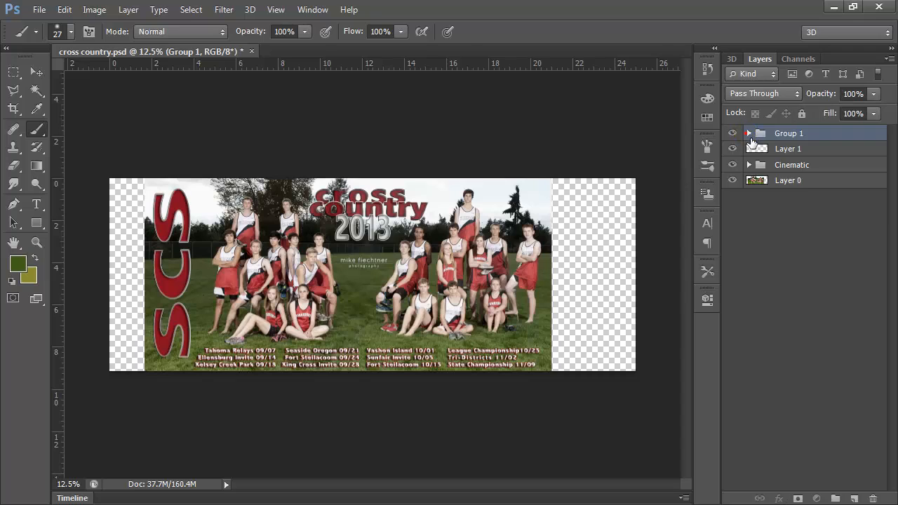
Adjust the opacity of the topmost 2013 text layer inside Group 1, and collapse the group.
{"action": "left_click", "coordinate": [749, 134]}
{"action": "left_click", "coordinate": [777, 150]}
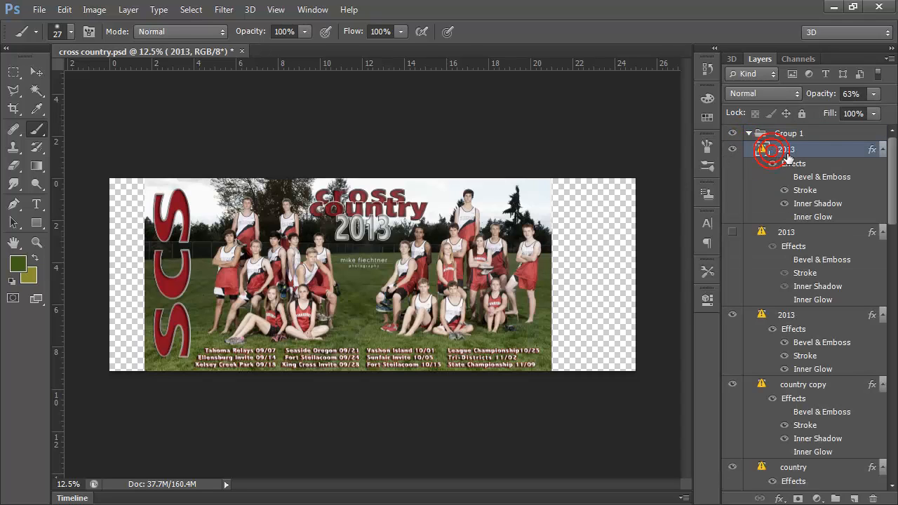
{"action": "left_click", "coordinate": [875, 94]}
{"action": "mouse_move", "coordinate": [865, 111]}
{"action": "left_mouse_down"}
{"action": "mouse_move", "coordinate": [893, 115]}
{"action": "mouse_move", "coordinate": [876, 115]}
{"action": "left_mouse_up"}
{"action": "left_click", "coordinate": [749, 133]}
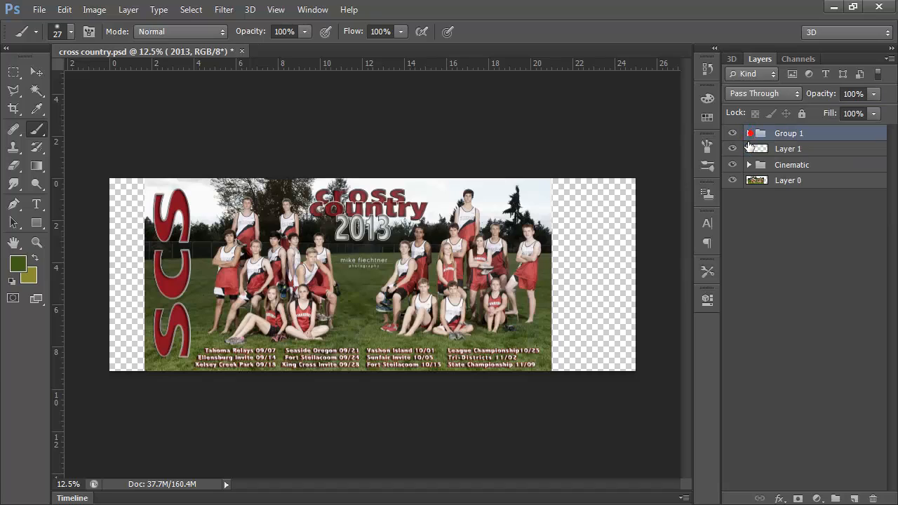
{"action": "left_click", "coordinate": [755, 139]}
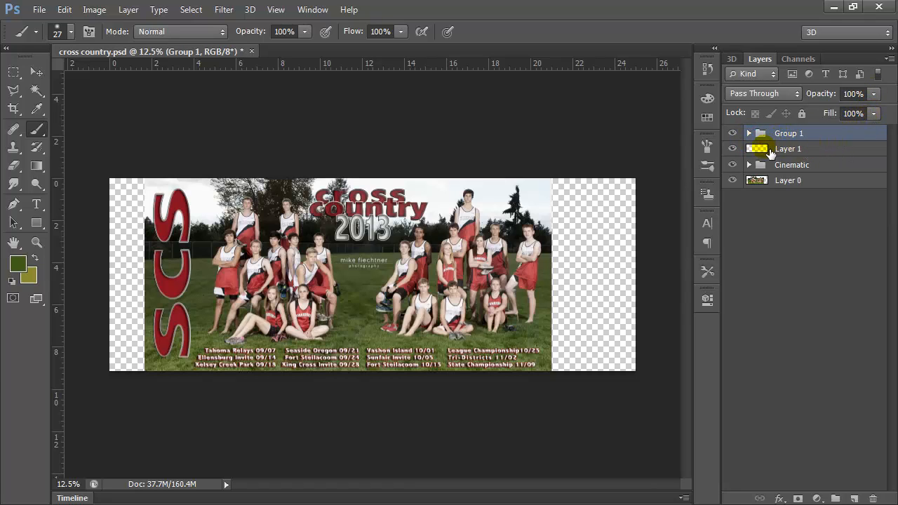
Look through the blend modes available for Layer 1, keeping Normal.
{"action": "left_click", "coordinate": [775, 148]}
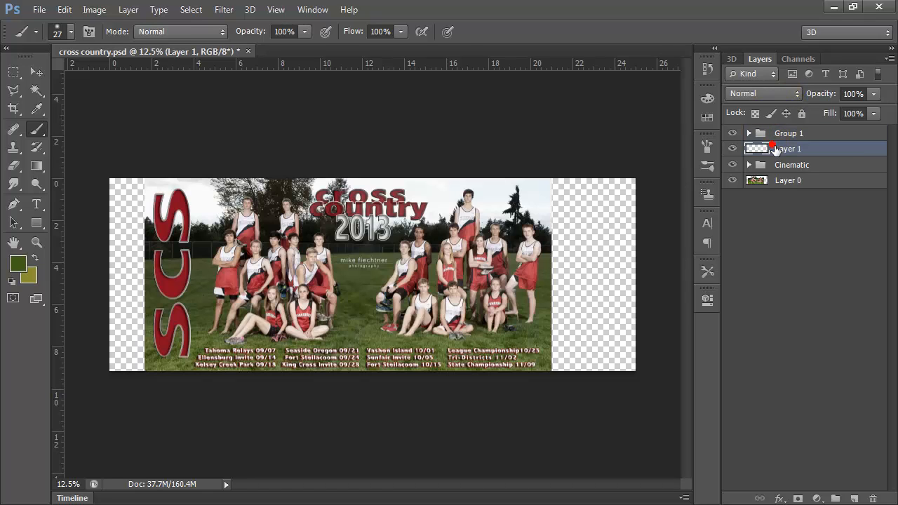
{"action": "left_click", "coordinate": [803, 97]}
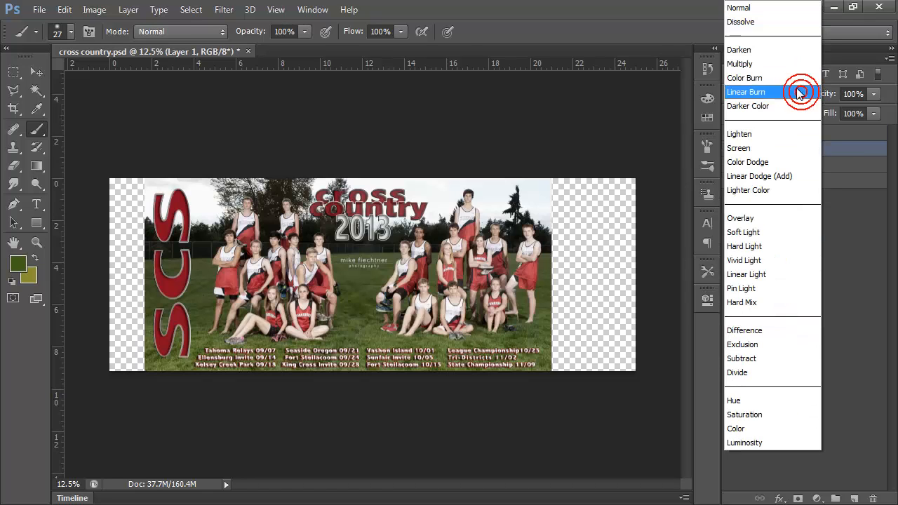
{"action": "left_click", "coordinate": [754, 15]}
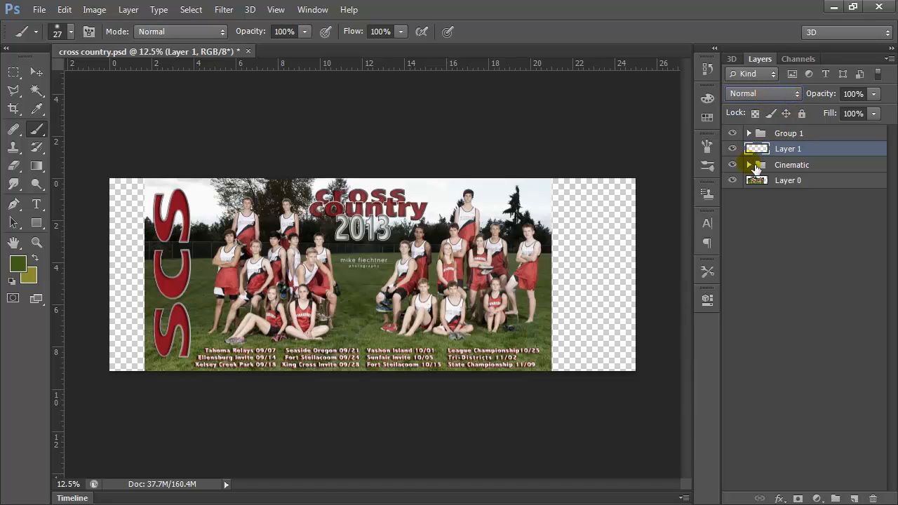
Try the Soft Light and Screen blend modes on Layer 1, and return it to Normal.
{"action": "left_click", "coordinate": [798, 96]}
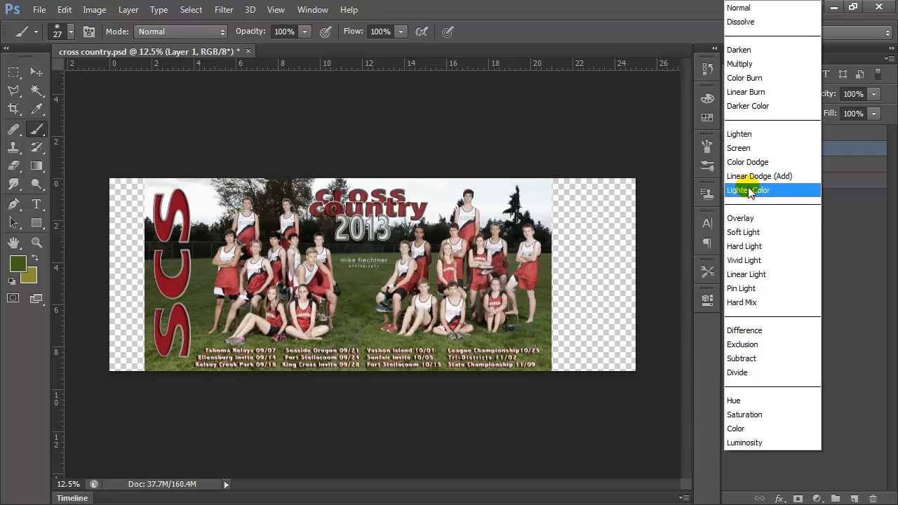
{"action": "left_click", "coordinate": [746, 232]}
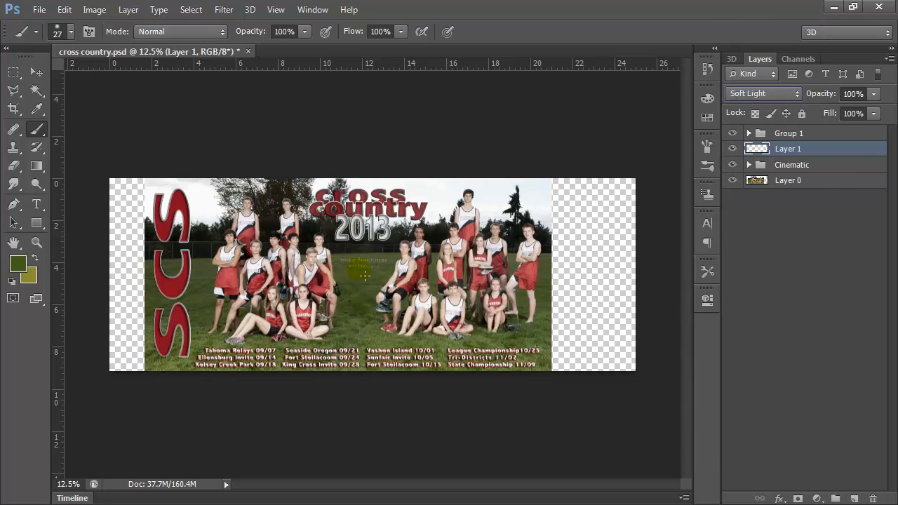
{"action": "left_click", "coordinate": [797, 93]}
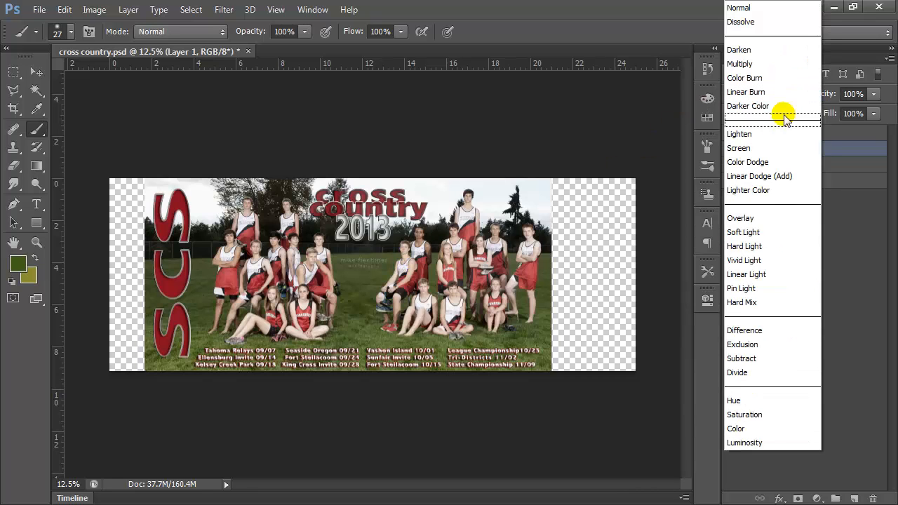
{"action": "left_click", "coordinate": [746, 148]}
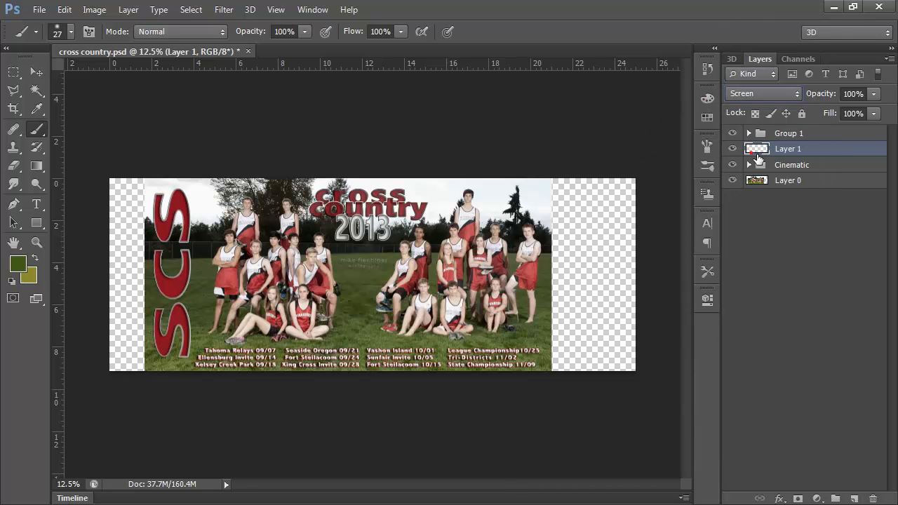
{"action": "left_click", "coordinate": [796, 93]}
{"action": "left_click", "coordinate": [750, 13]}
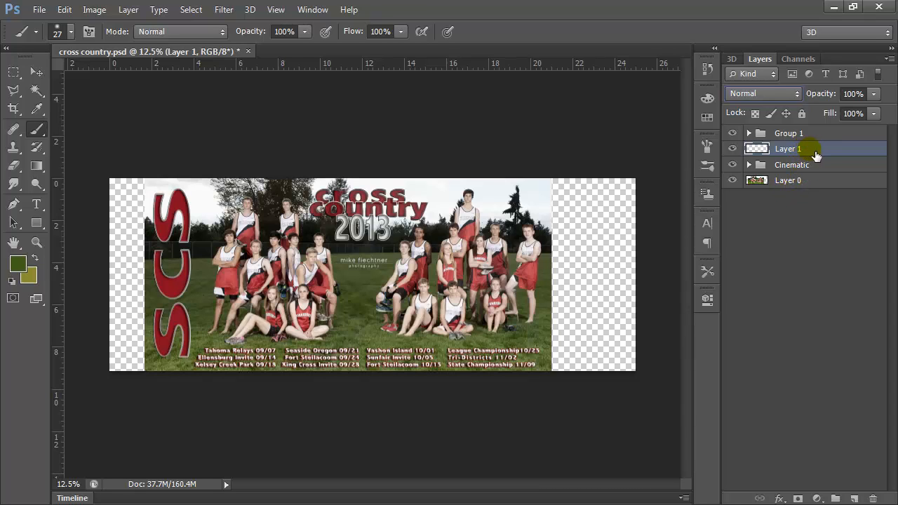
Create a new layer group, move Layer 1 into it, and collapse the group.
{"action": "left_click", "coordinate": [836, 499]}
{"action": "left_click_drag", "start_coordinate": [787, 176], "coordinate": [794, 151]}
{"action": "left_click", "coordinate": [750, 149]}
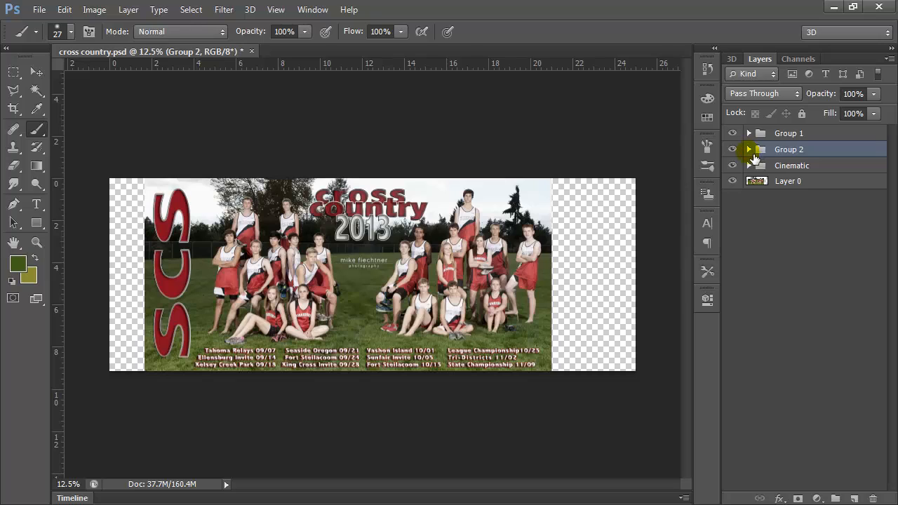
Move Layer 1 out of Group 2 to a position between the Cinematic group and Layer 0.
{"action": "left_click", "coordinate": [751, 149]}
{"action": "left_click_drag", "start_coordinate": [768, 166], "coordinate": [777, 194]}
{"action": "left_click", "coordinate": [751, 149]}
Move Layer 2 and Layer 2 copy out of the Cinematic group to between Layer 1 and Layer 0, and collapse Cinematic.
{"action": "left_click", "coordinate": [751, 166]}
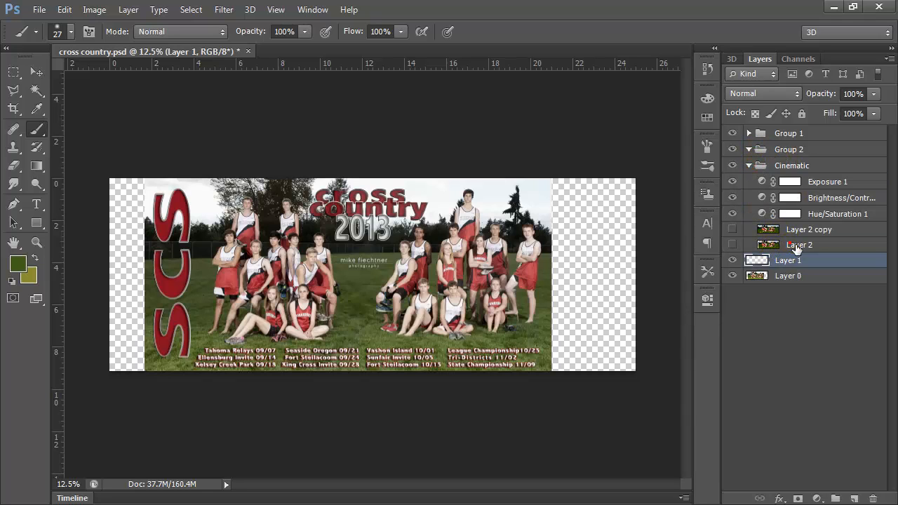
{"action": "left_click_drag", "start_coordinate": [797, 249], "coordinate": [800, 262]}
{"action": "left_click_drag", "start_coordinate": [796, 230], "coordinate": [802, 252]}
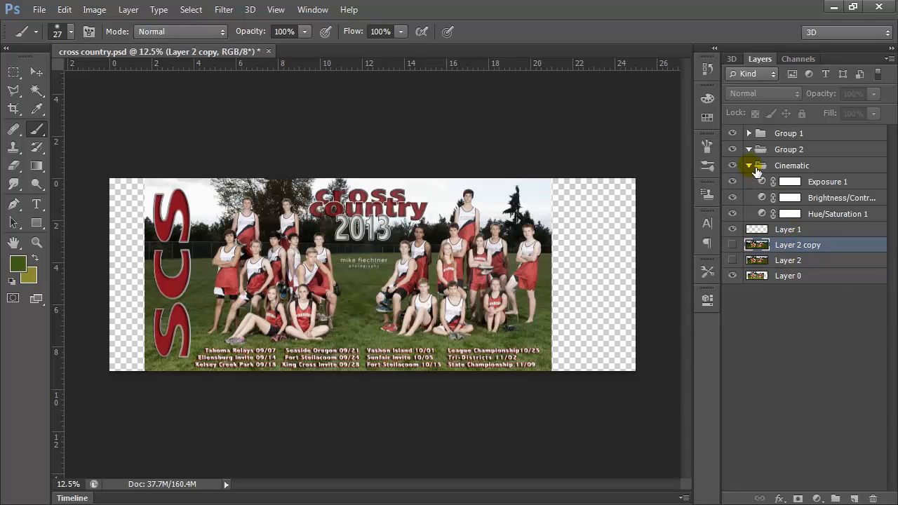
{"action": "left_click", "coordinate": [753, 167]}
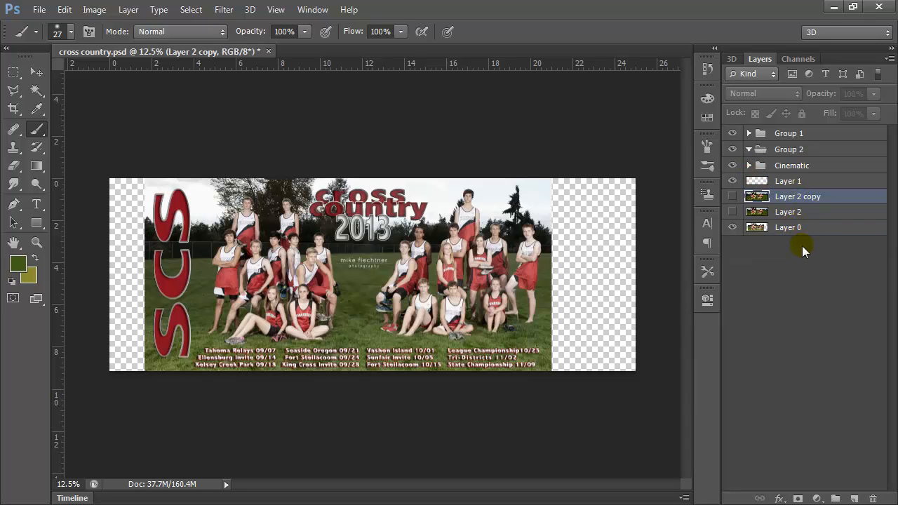
{"action": "left_click", "coordinate": [809, 198]}
{"action": "mouse_move", "coordinate": [814, 199]}
{"action": "left_mouse_down"}
{"action": "mouse_move", "coordinate": [813, 178]}
{"action": "mouse_move", "coordinate": [816, 204]}
{"action": "left_mouse_up"}
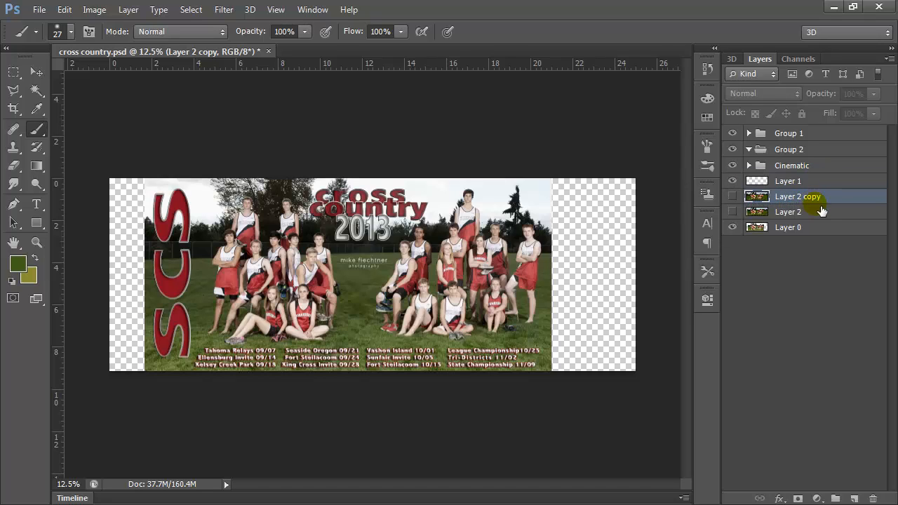